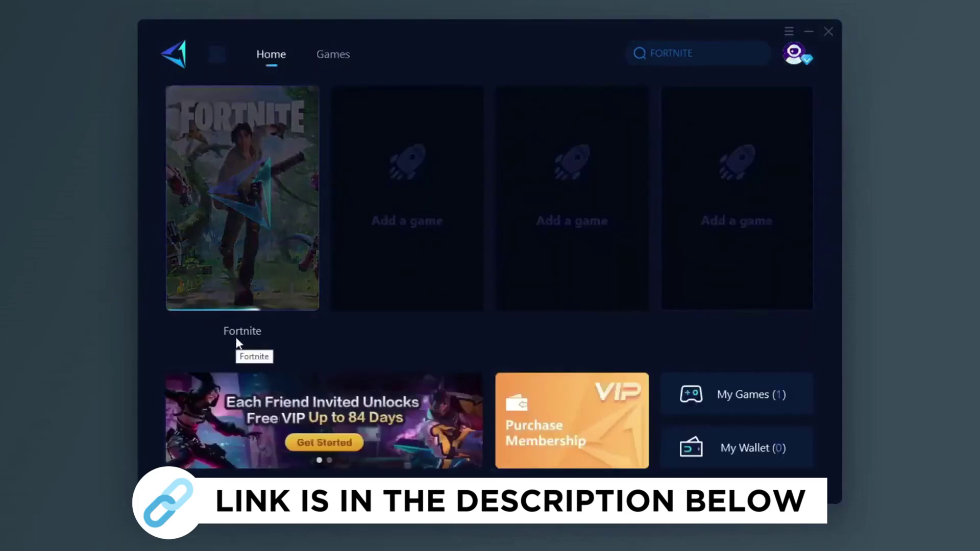
Scroll through the hot games catalogue on GearUP Booster's Games page.
left_click(237, 343)
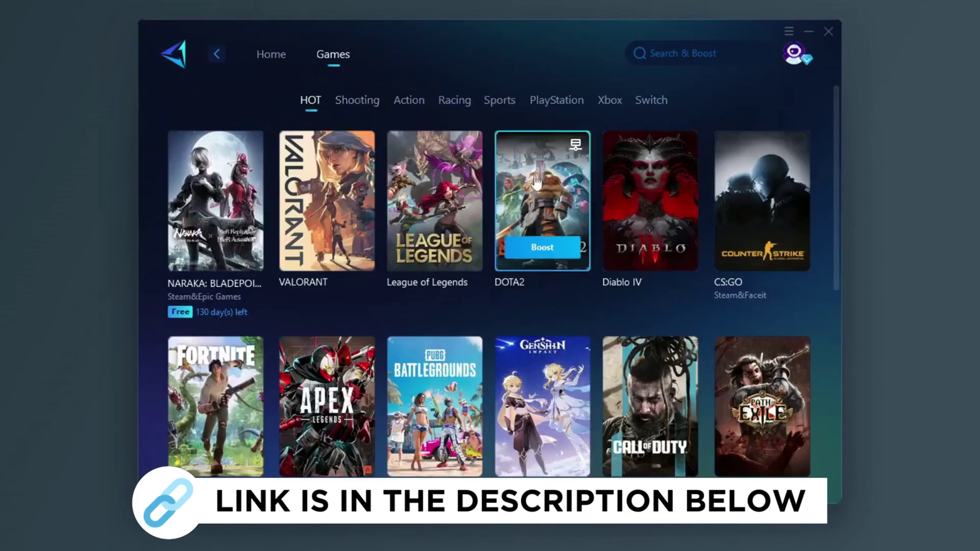
scroll(475, 187, "down", 2)
scroll(485, 241, "down", 4)
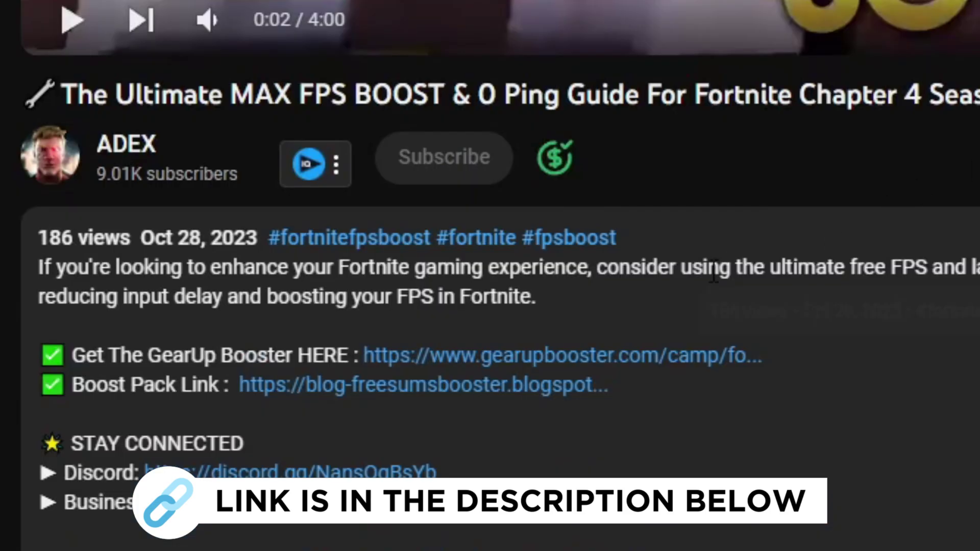
Follow the GearUp Booster link, then open Services and scroll down to WalletService.
left_click(530, 361)
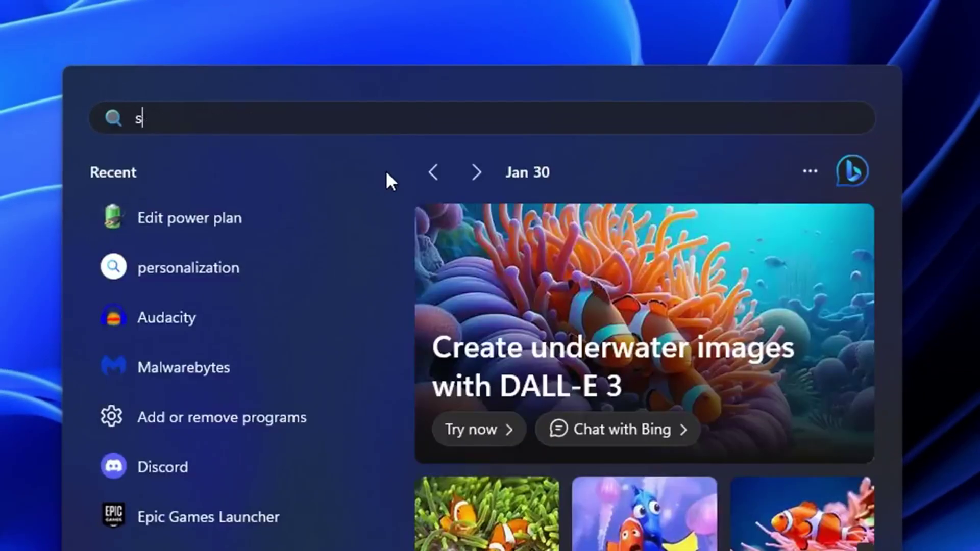
type("ettingsrvices")
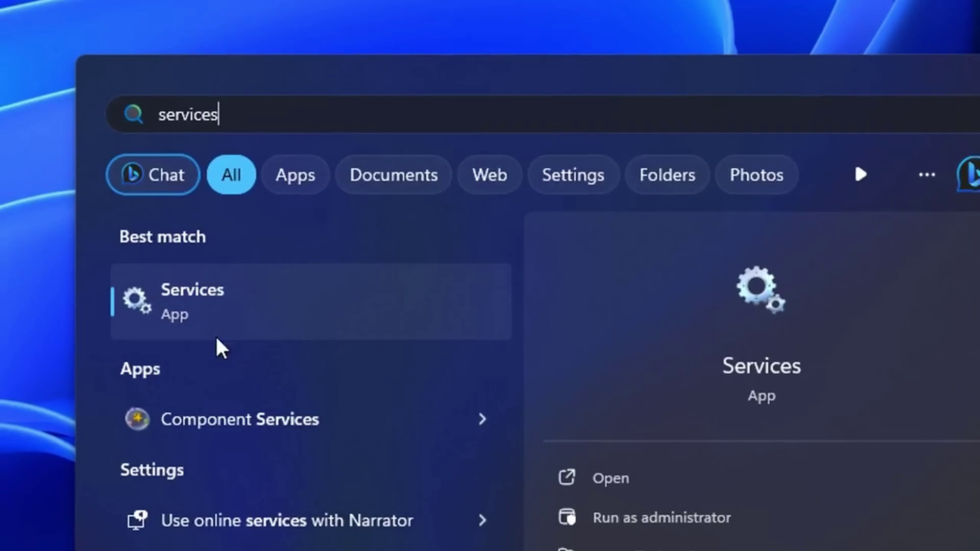
left_click(372, 322)
scroll(554, 235, "down", 7)
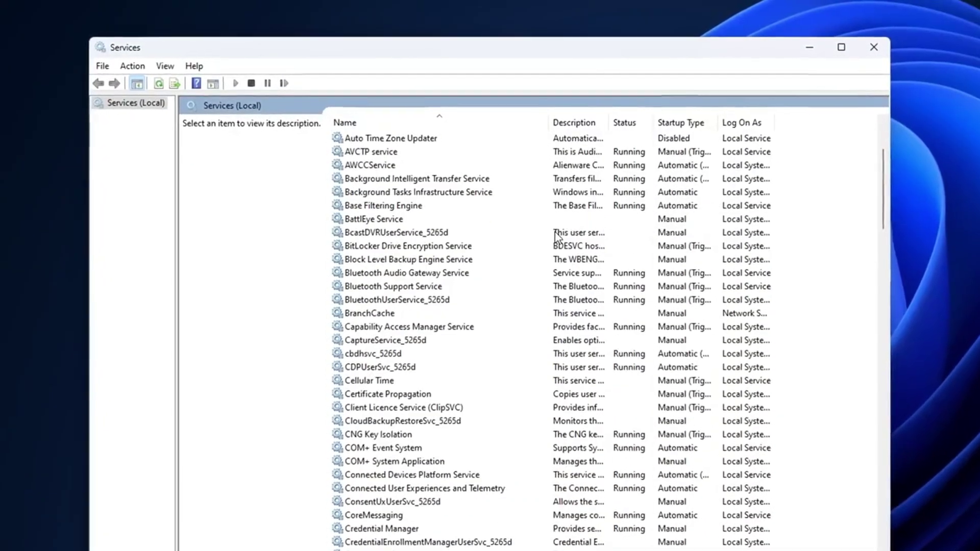
scroll(553, 248, "down", 8)
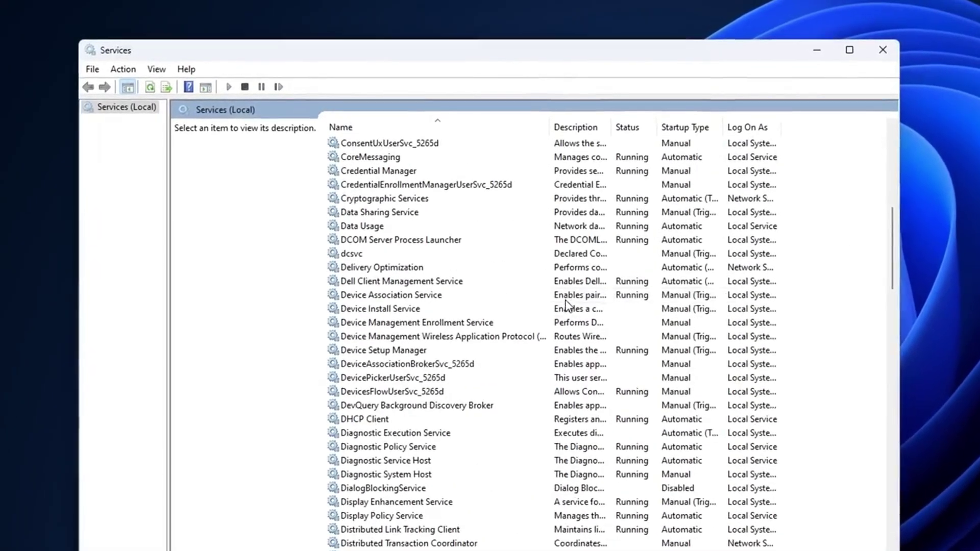
scroll(566, 307, "down", 6)
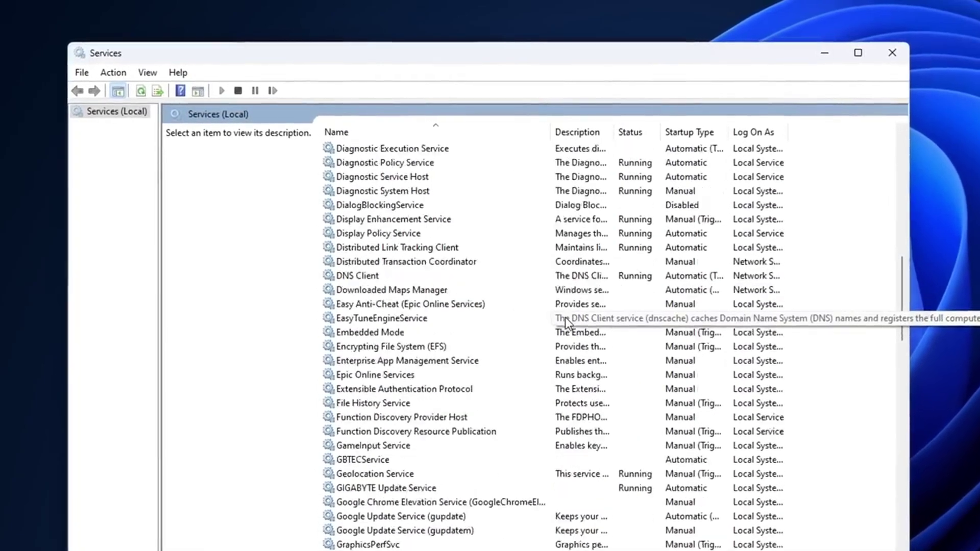
scroll(565, 323, "down", 5)
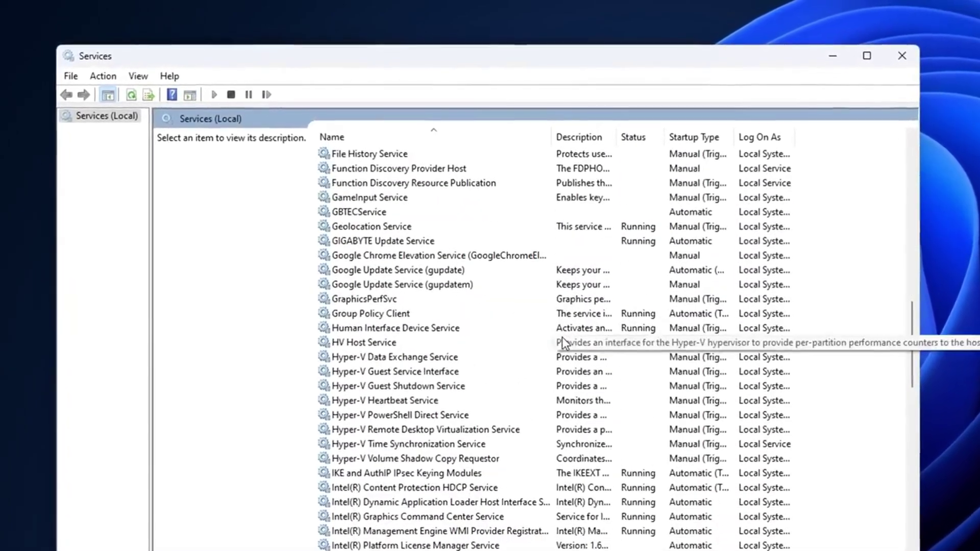
scroll(562, 348, "down", 9)
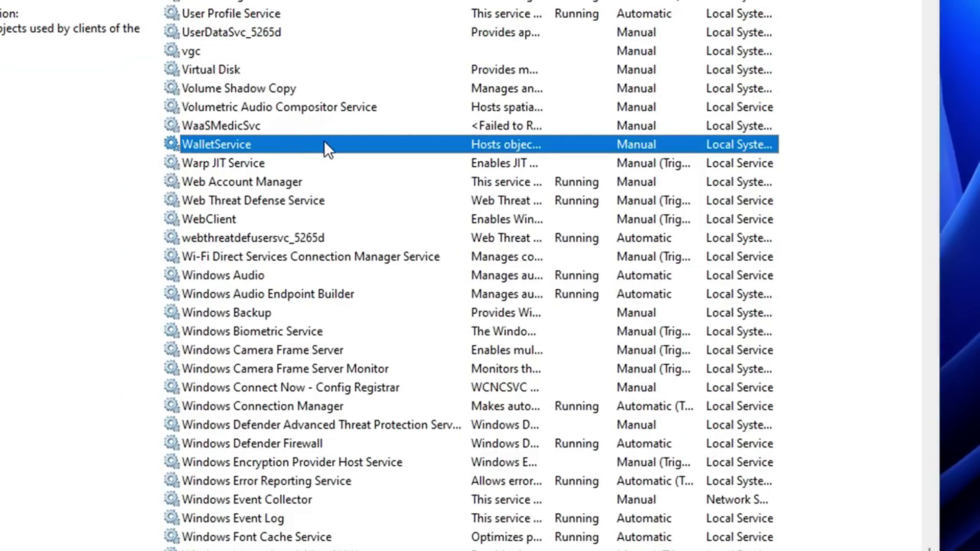
Set WalletService's startup type to Disabled and confirm.
right_click(332, 145)
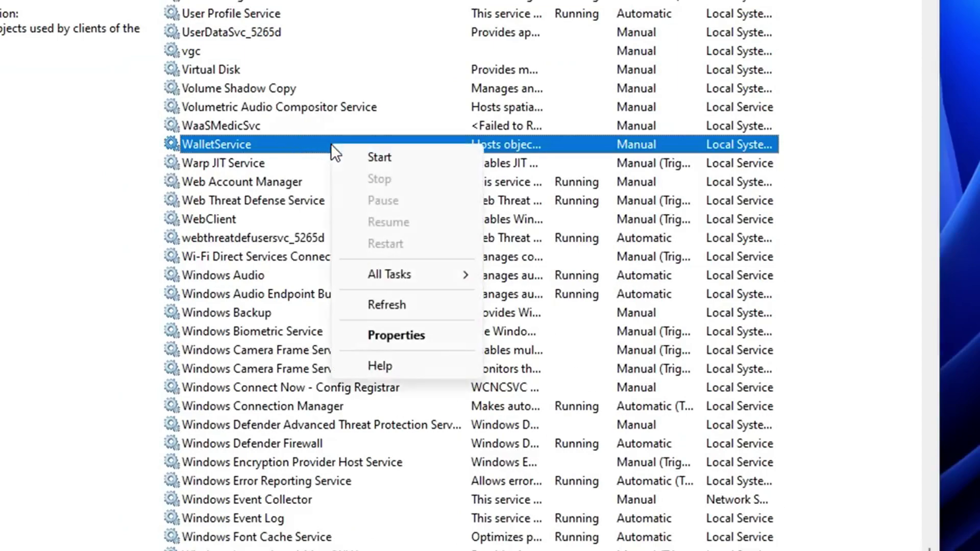
left_click(452, 334)
left_click(499, 269)
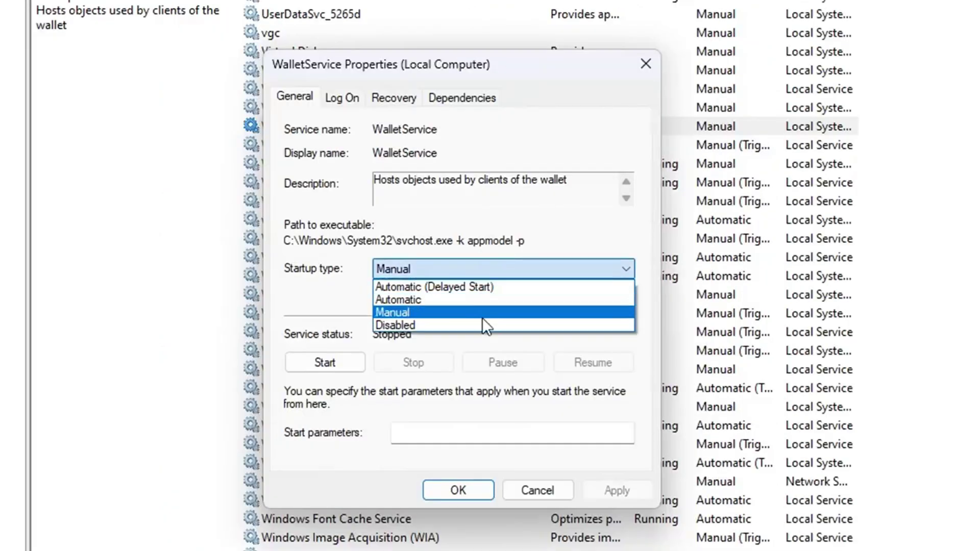
left_click(459, 325)
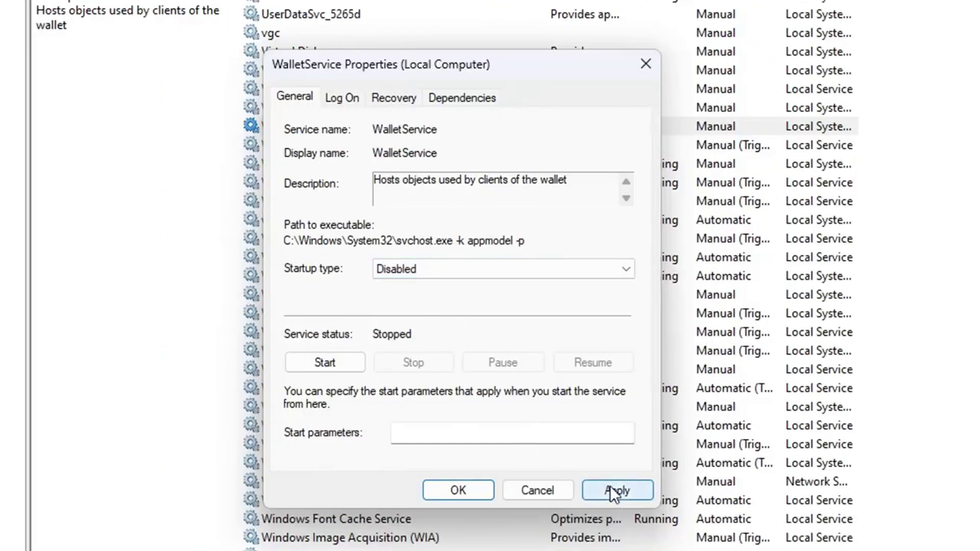
left_click(457, 491)
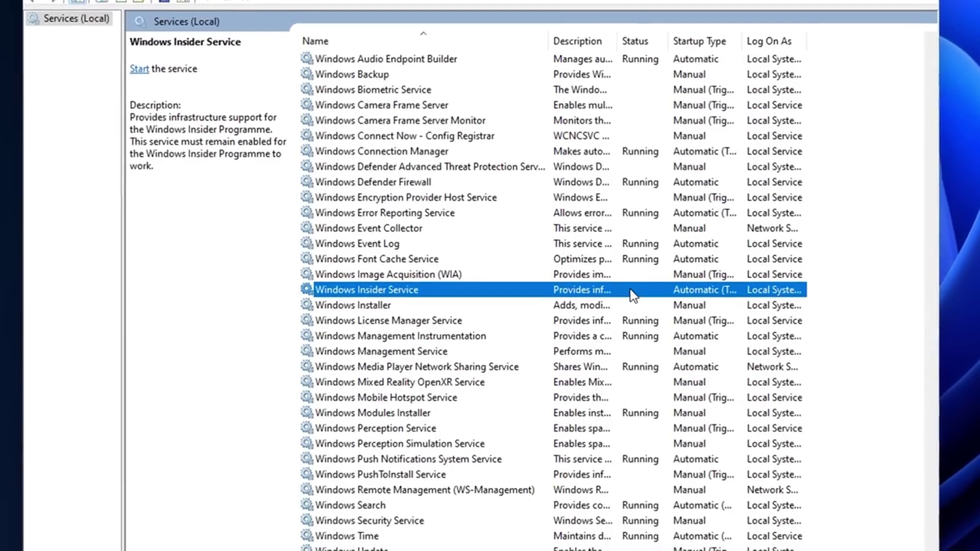
Set Windows Insider Service's startup type to Disabled.
right_click(647, 282)
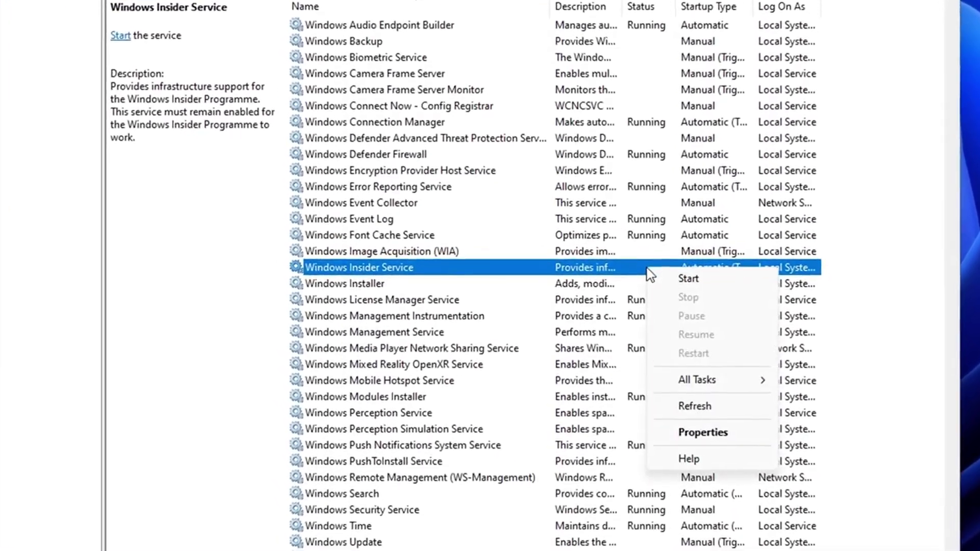
left_click(751, 426)
left_click(496, 299)
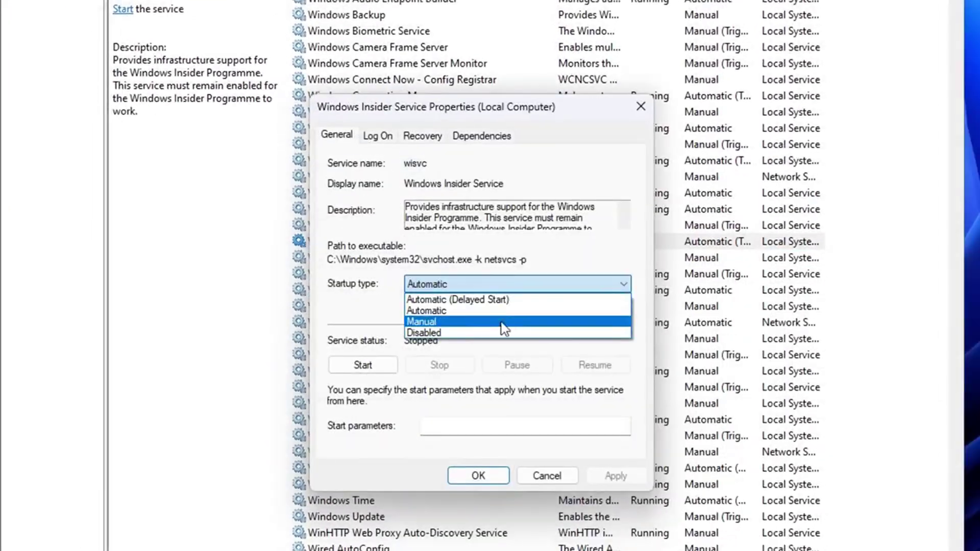
left_click(497, 352)
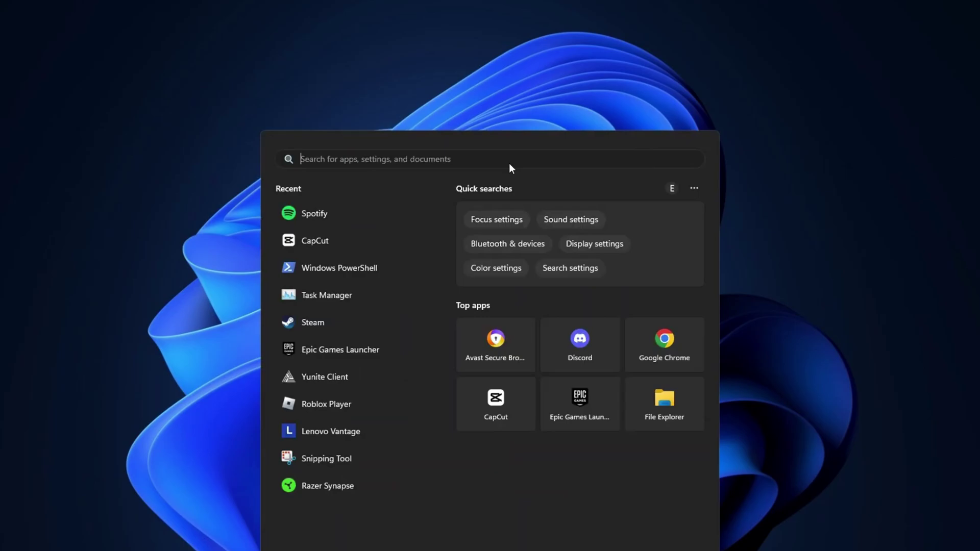
Search Start for 'power' to find Windows PowerShell.
type("power")
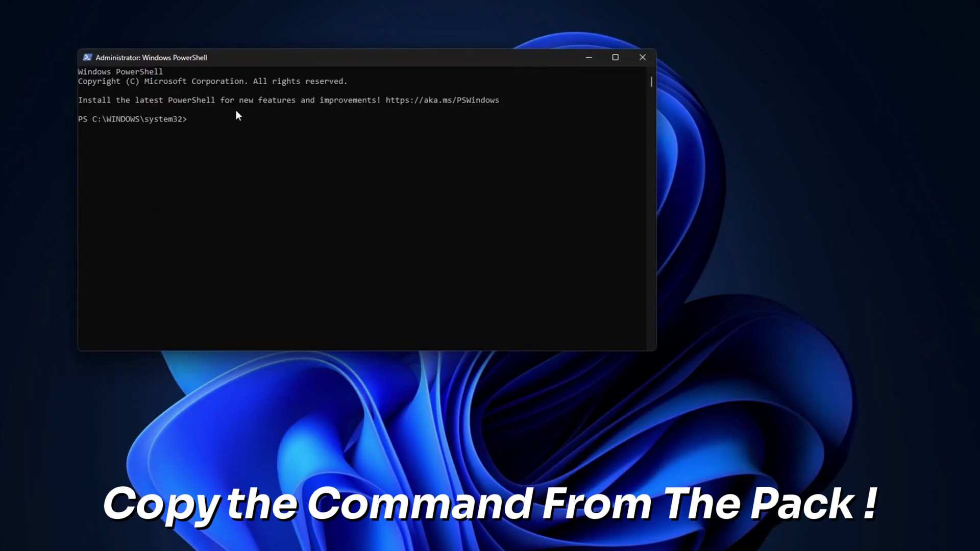
Paste and run 'irm christitus.com/win | iex' in admin PowerShell to launch WinUtil.
right_click(237, 111)
key("Return")
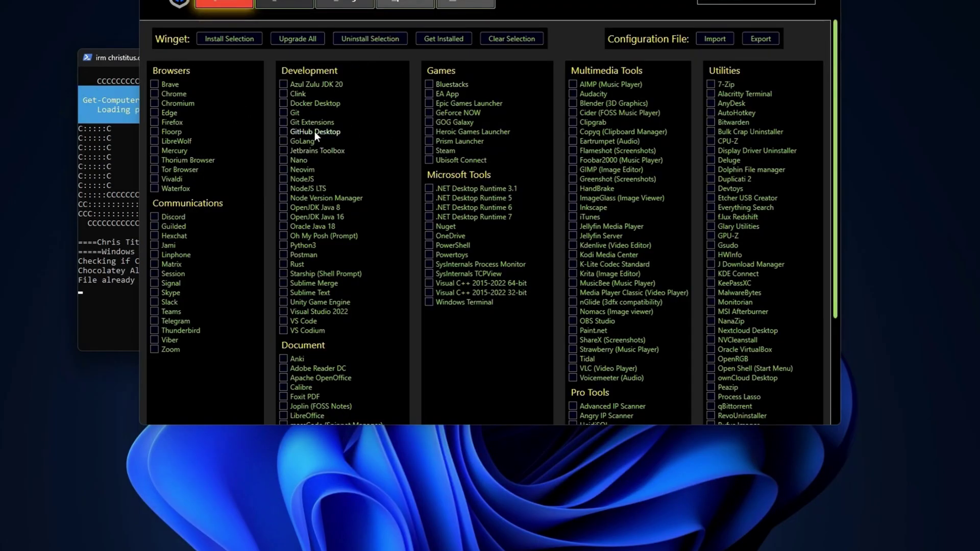
Run WinUtil's recommended Desktop tweak set and dismiss the finished message.
left_click(283, 4)
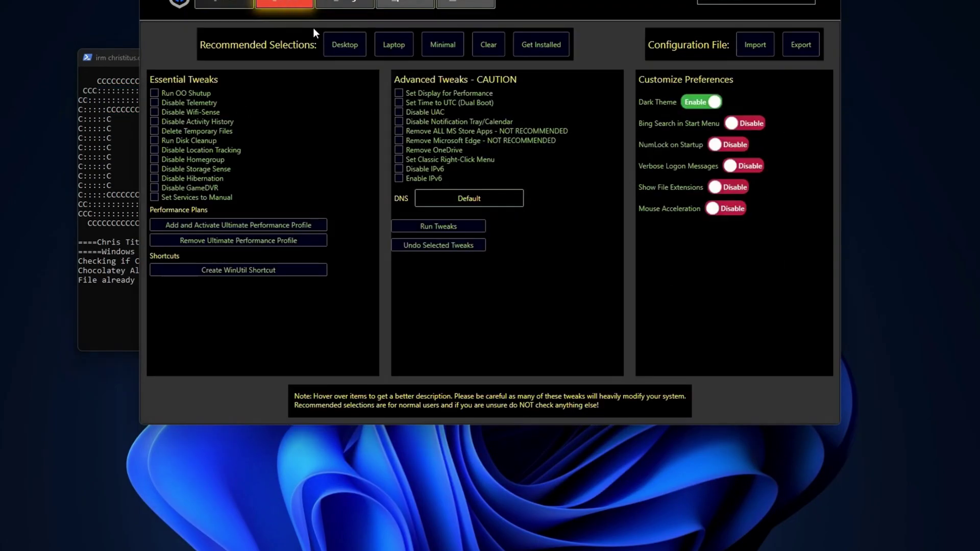
left_click(352, 49)
left_click(445, 226)
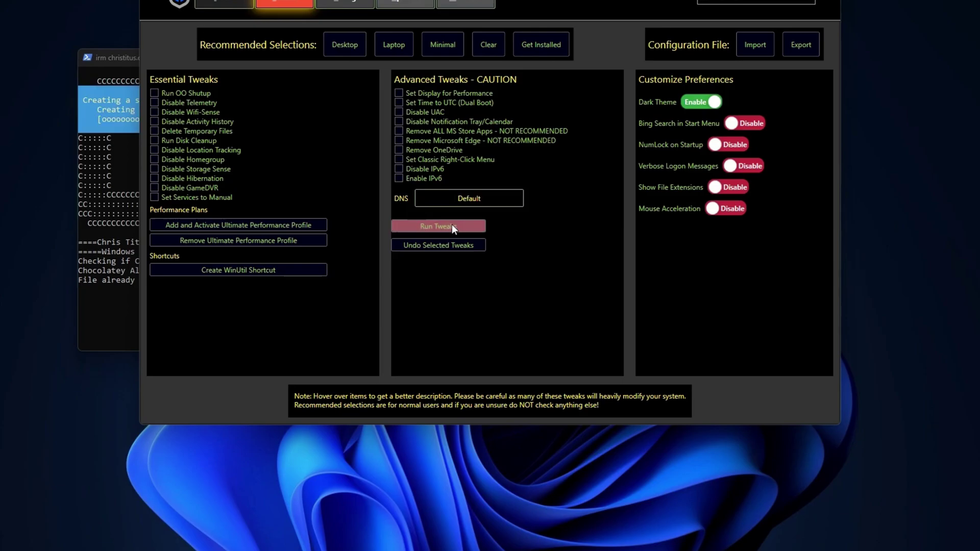
left_click(459, 226)
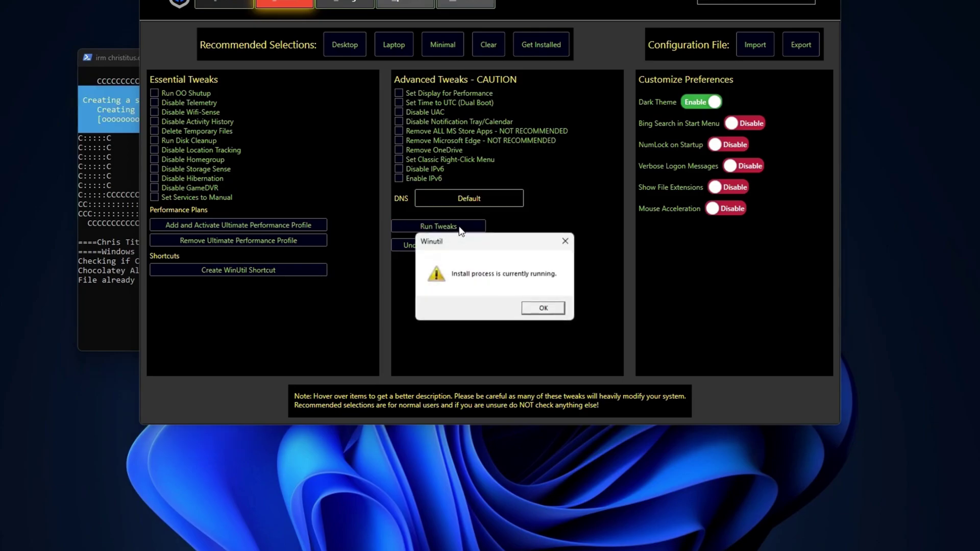
left_click(545, 309)
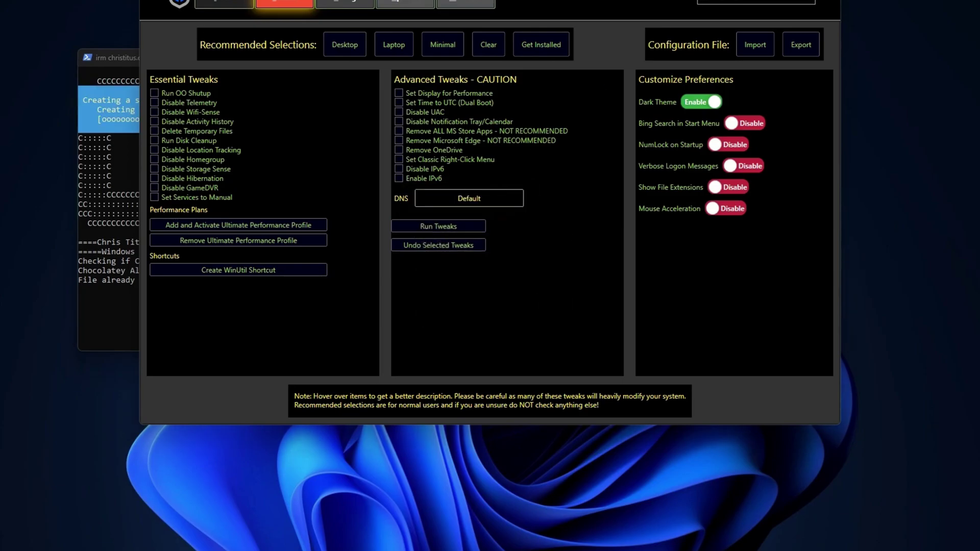
left_click(113, 293)
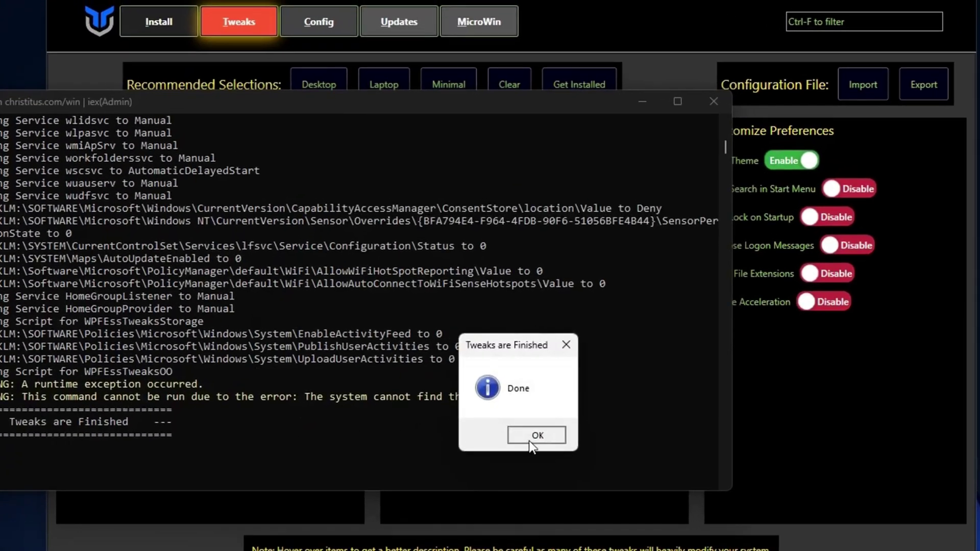
left_click(533, 440)
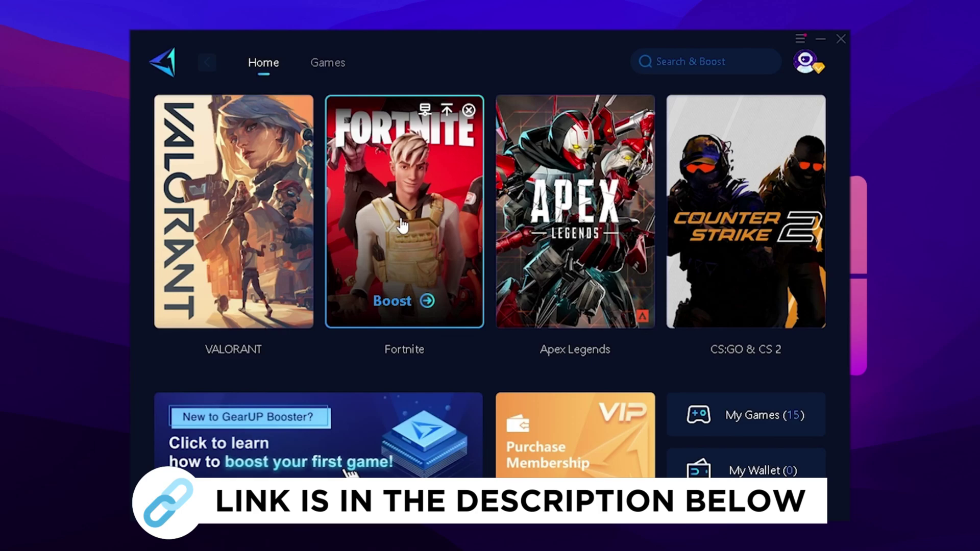
Boost Fortnite in GearUP Booster via the Europe auto node.
left_click(403, 302)
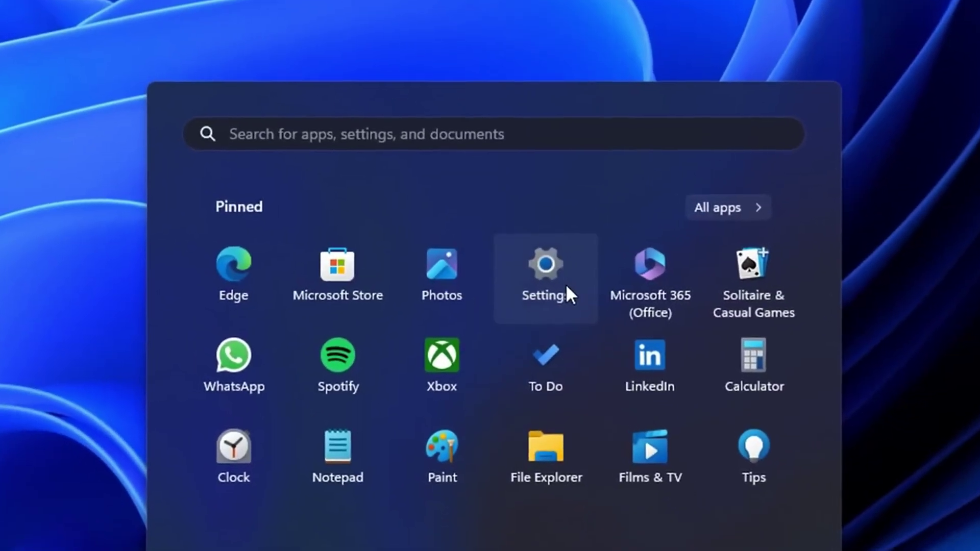
Turn off the advertising ID, website language-list access and suggested content in General privacy.
left_click(564, 291)
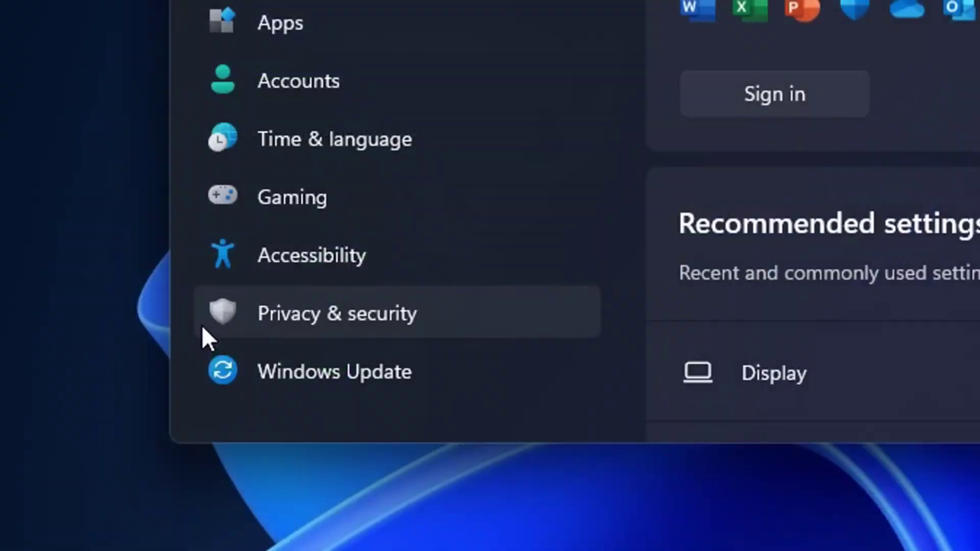
left_click(538, 316)
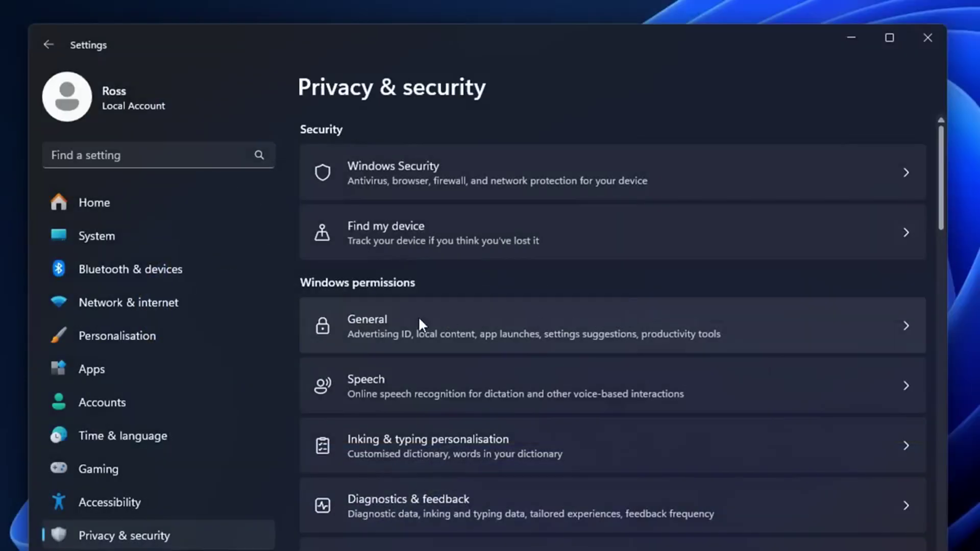
left_click(665, 332)
left_click(902, 145)
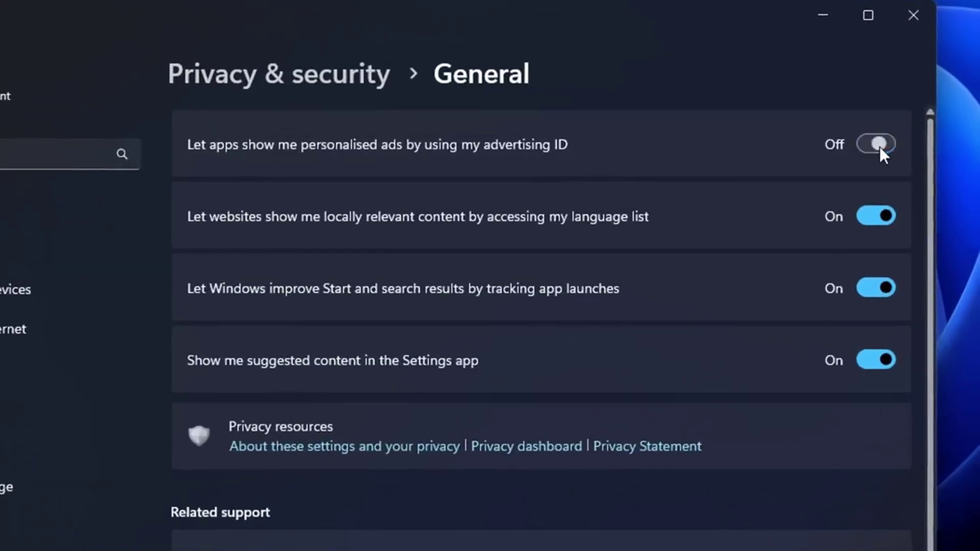
left_click(861, 225)
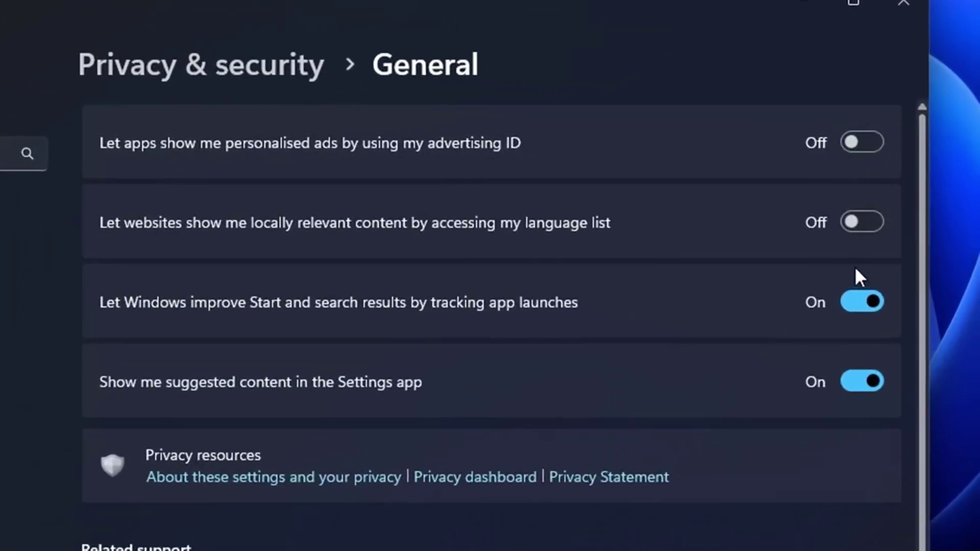
left_click(871, 375)
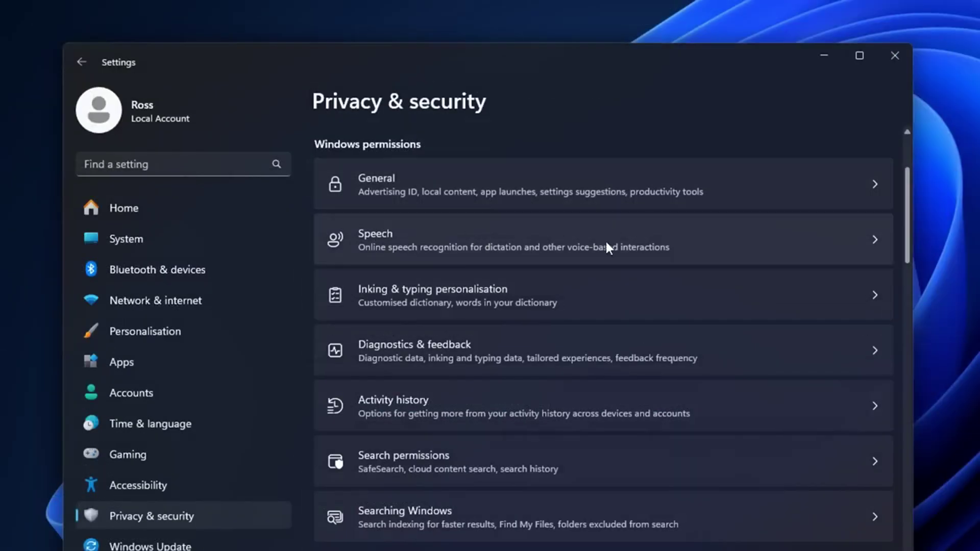
Turn off online speech recognition, the typing dictionary, optional diagnostics and app radio control.
left_click(716, 248)
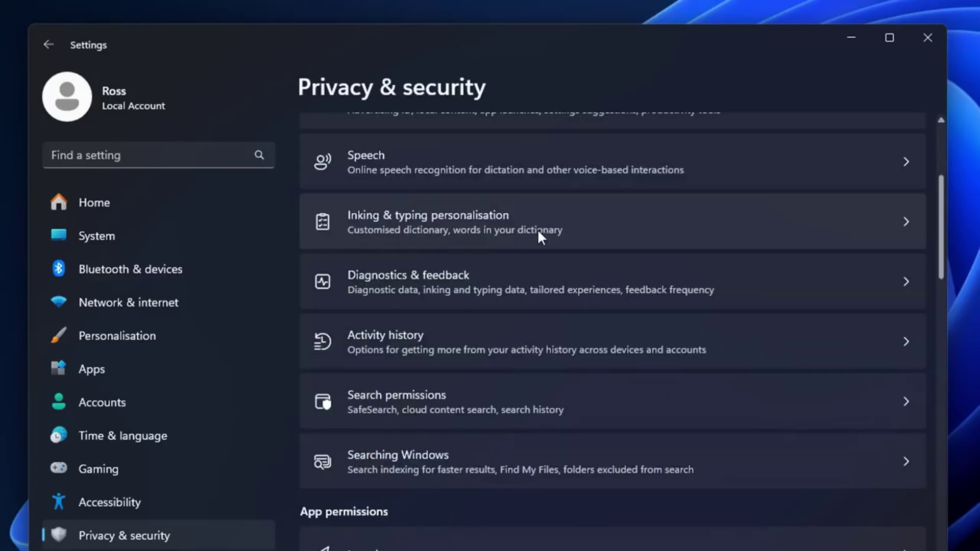
left_click(586, 228)
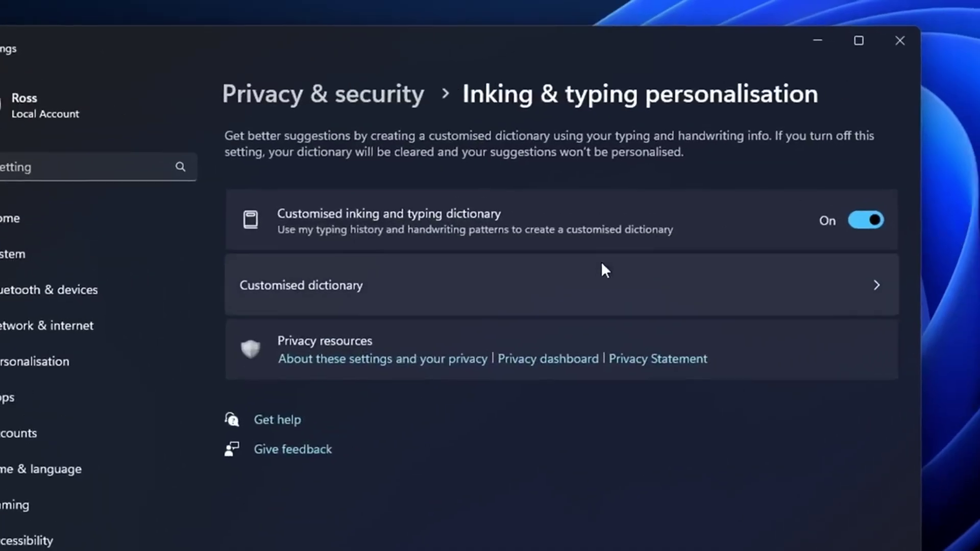
left_click(867, 220)
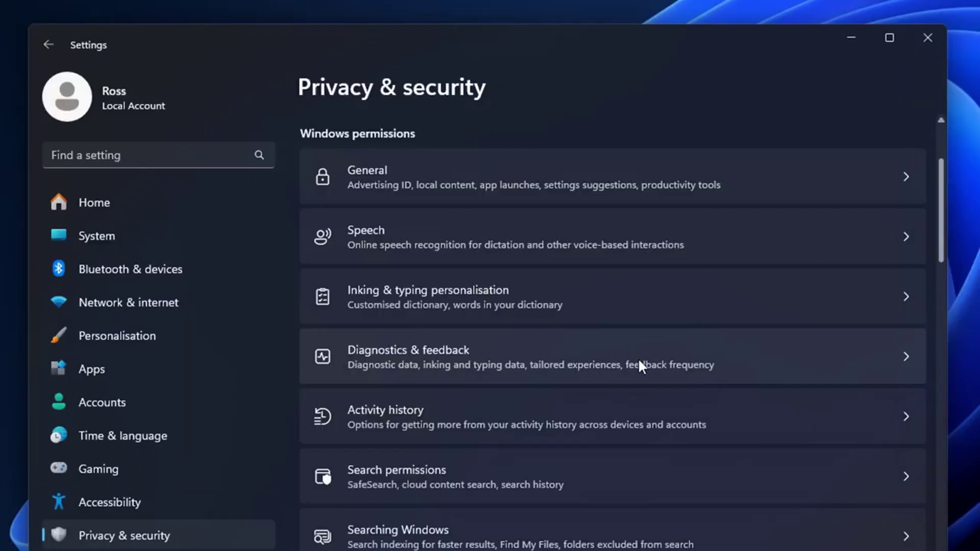
left_click(638, 358)
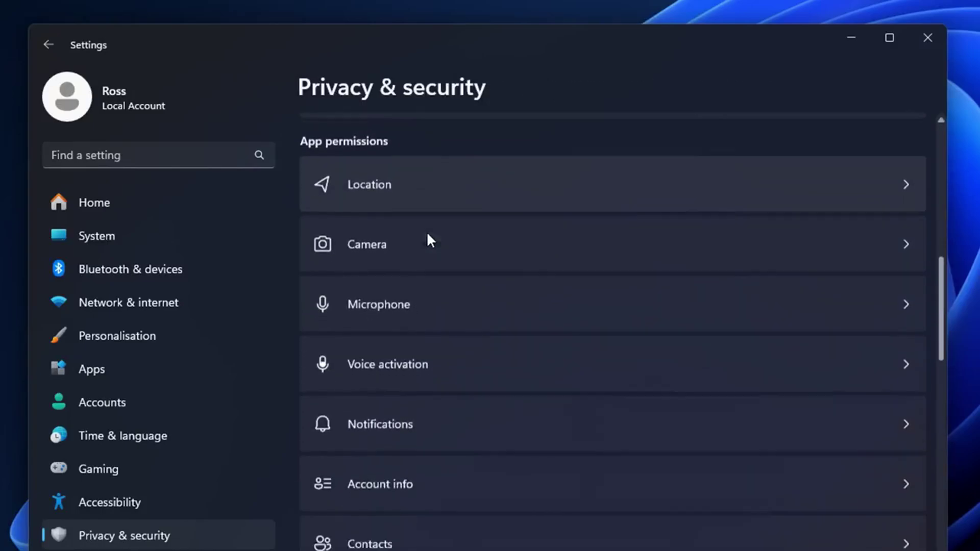
scroll(434, 240, "down", 6)
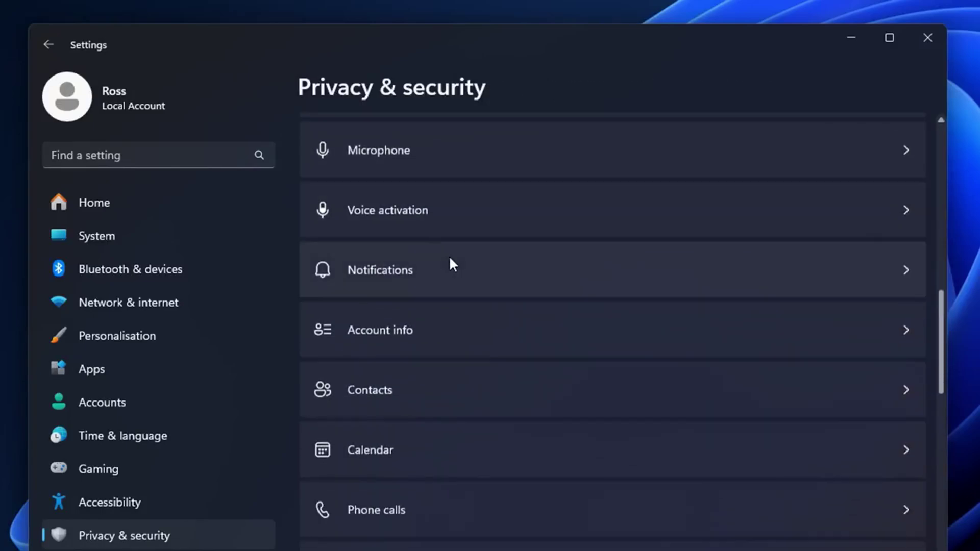
scroll(463, 276, "down", 5)
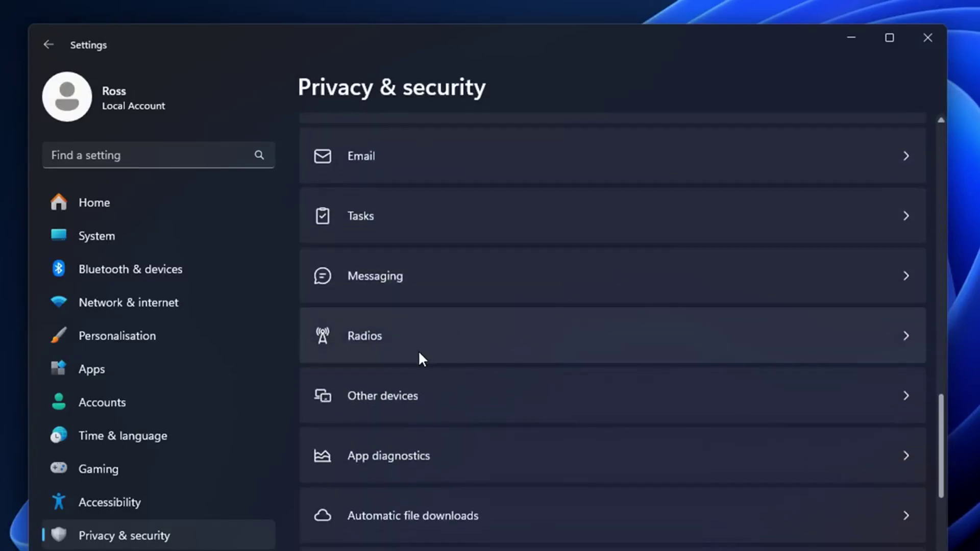
left_click(419, 350)
left_click(897, 146)
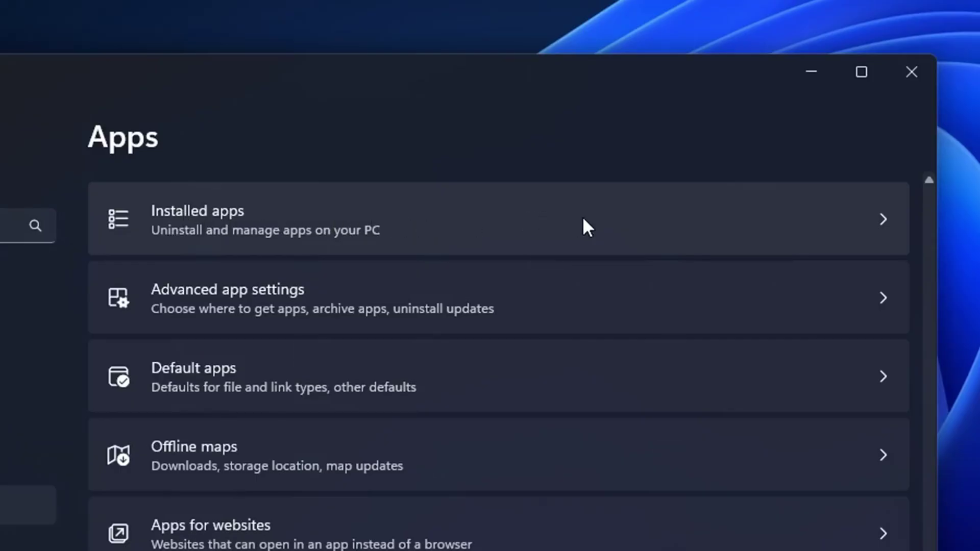
Uninstall Microsoft Teams and Mail and Calendar from Installed apps.
left_click(584, 218)
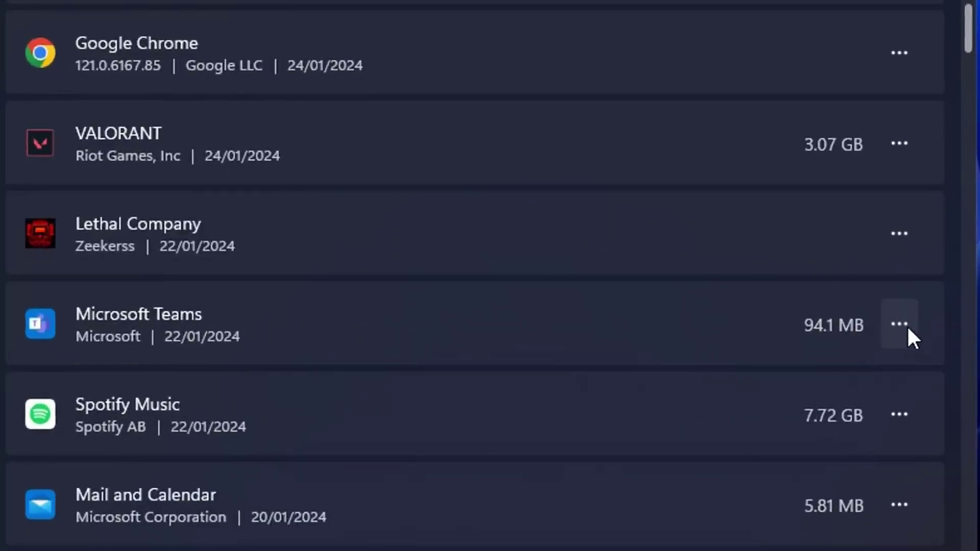
left_click(902, 331)
scroll(575, 343, "down", 2)
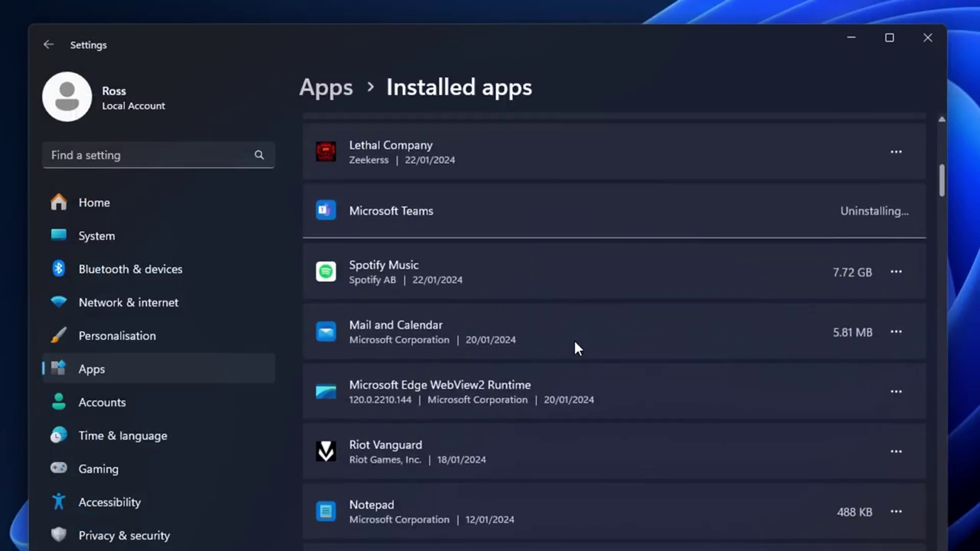
scroll(574, 345, "down", 2)
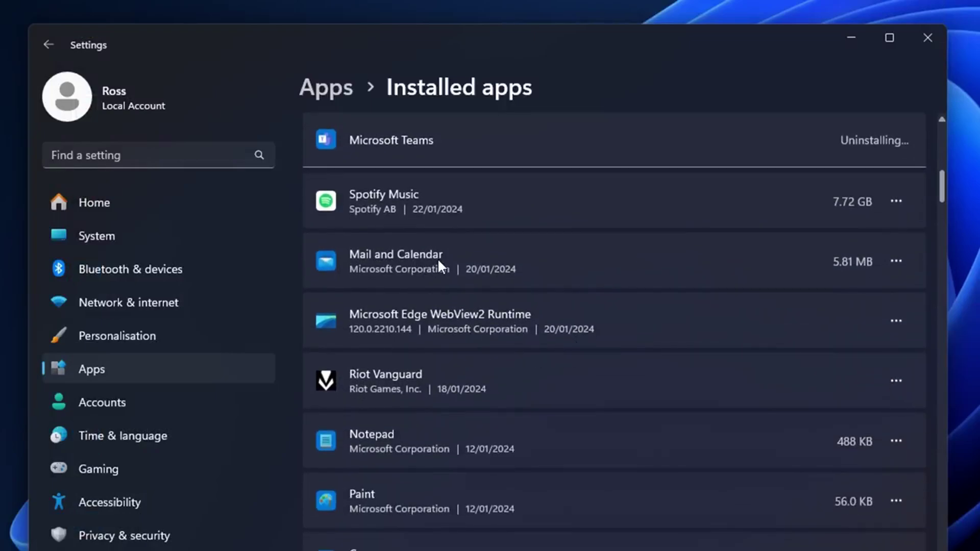
left_click(899, 261)
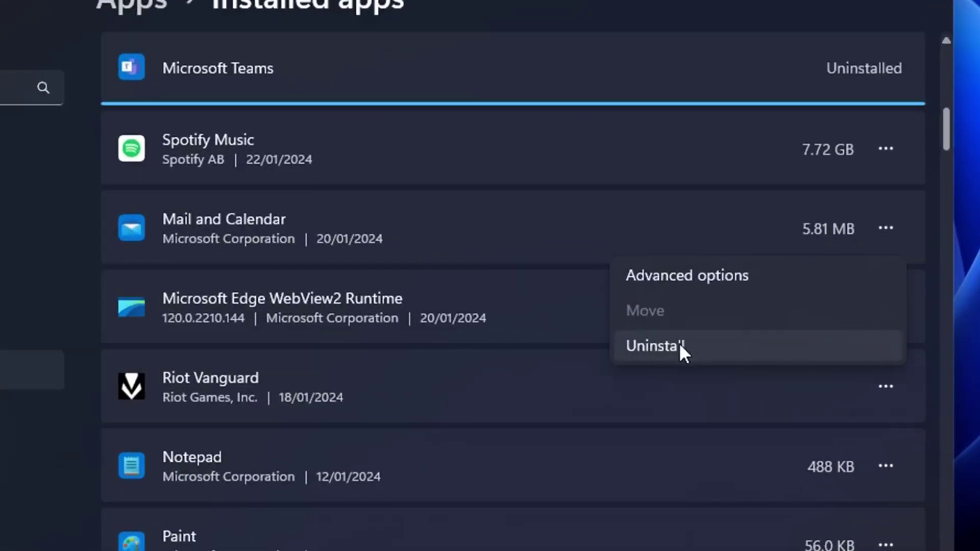
left_click(688, 346)
Uninstall the Camera and Microsoft Clipchamp apps.
scroll(424, 254, "down", 5)
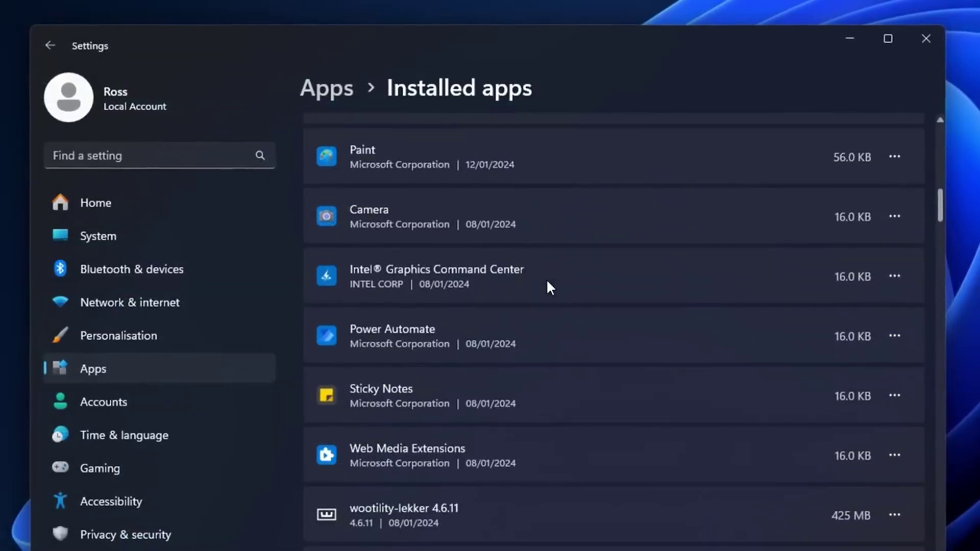
left_click(895, 216)
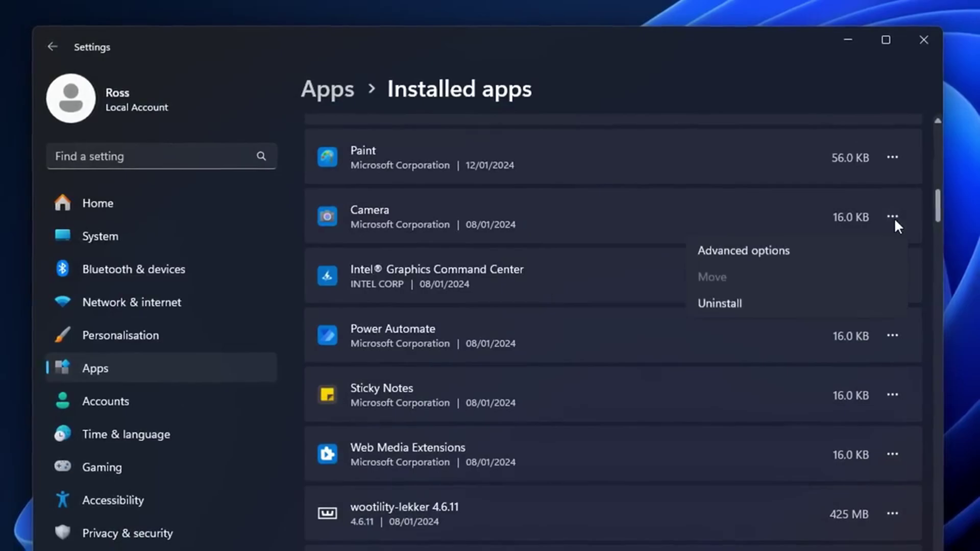
left_click(753, 303)
left_click(863, 304)
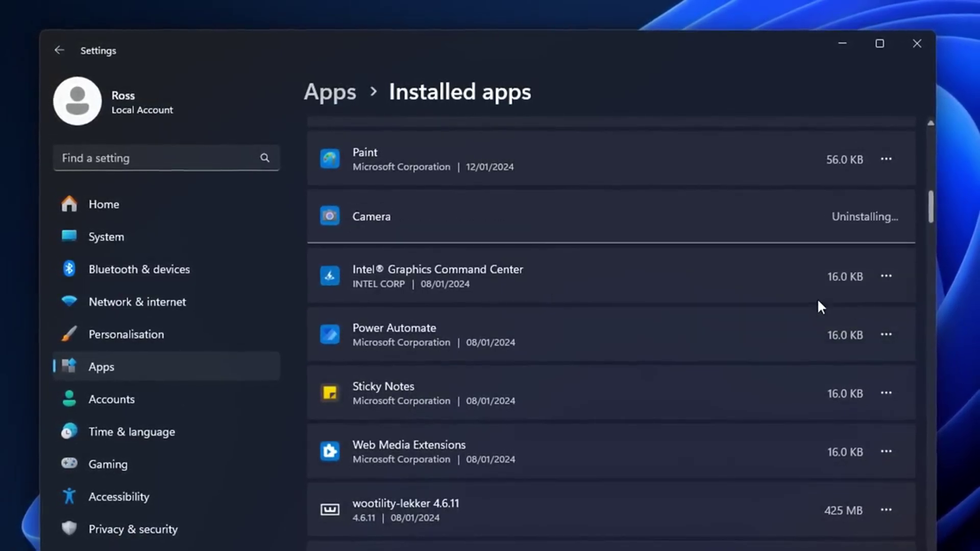
scroll(524, 155, "down", 10)
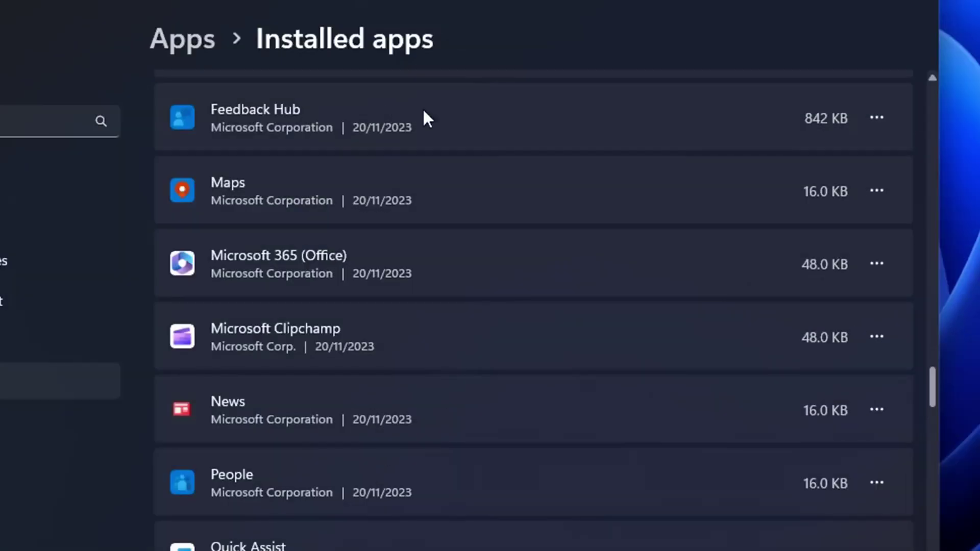
left_click(885, 337)
left_click(707, 445)
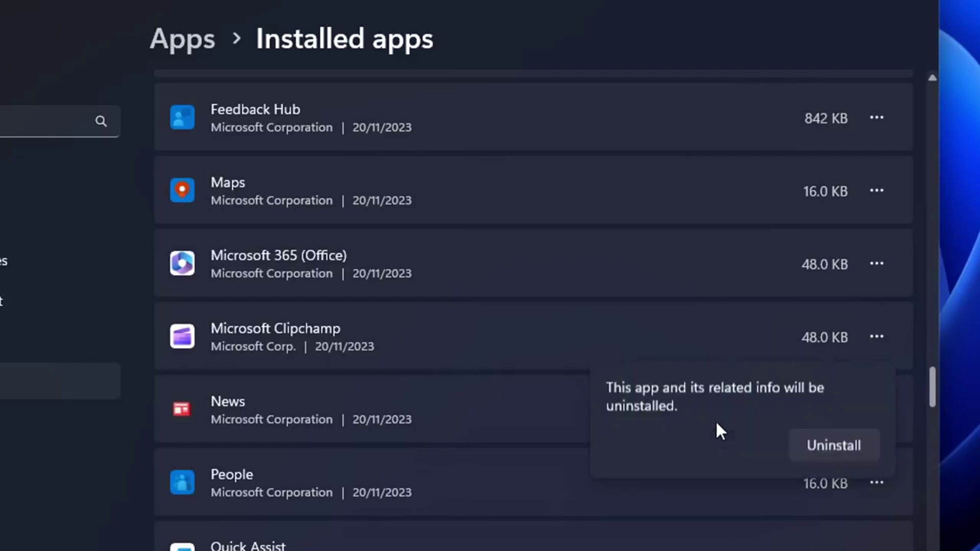
left_click(830, 443)
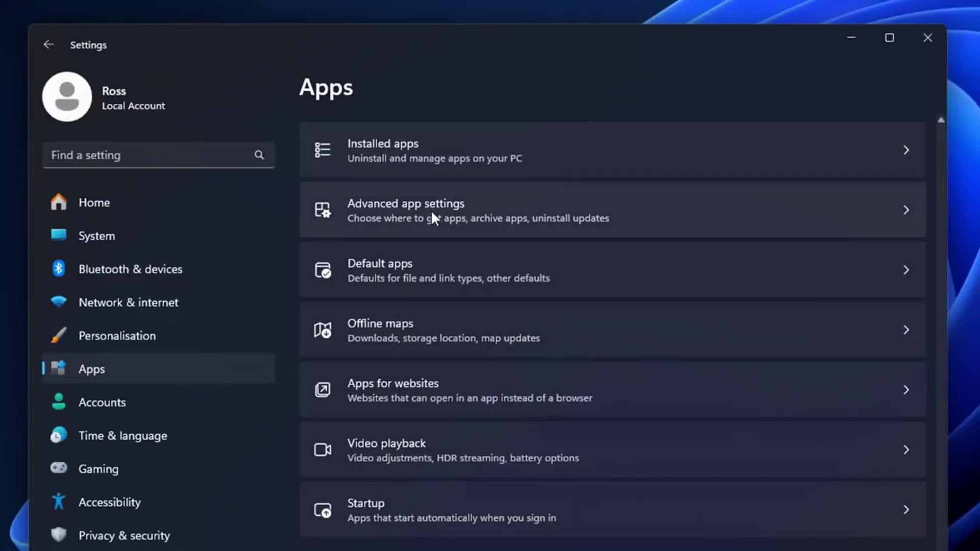
Set Share across devices to Off in Advanced app settings.
left_click(529, 220)
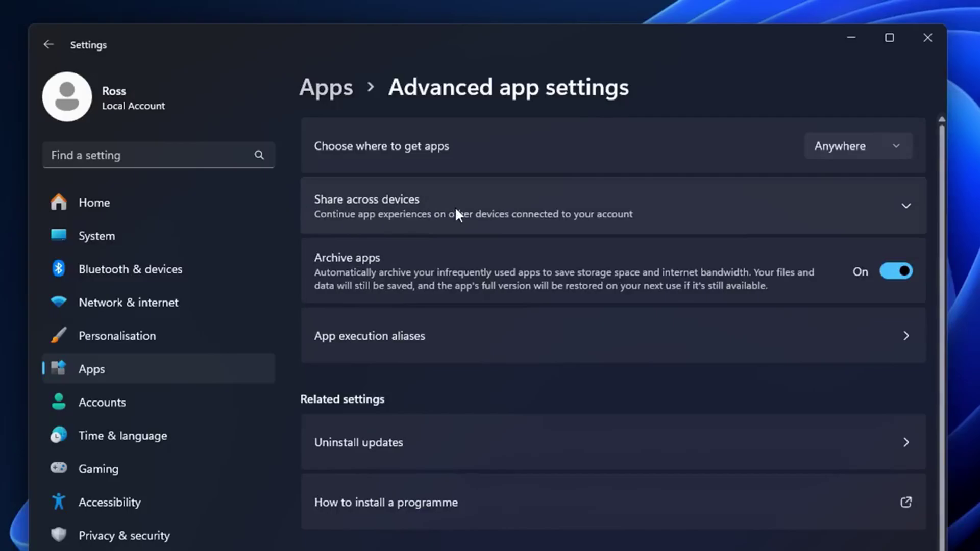
left_click(514, 210)
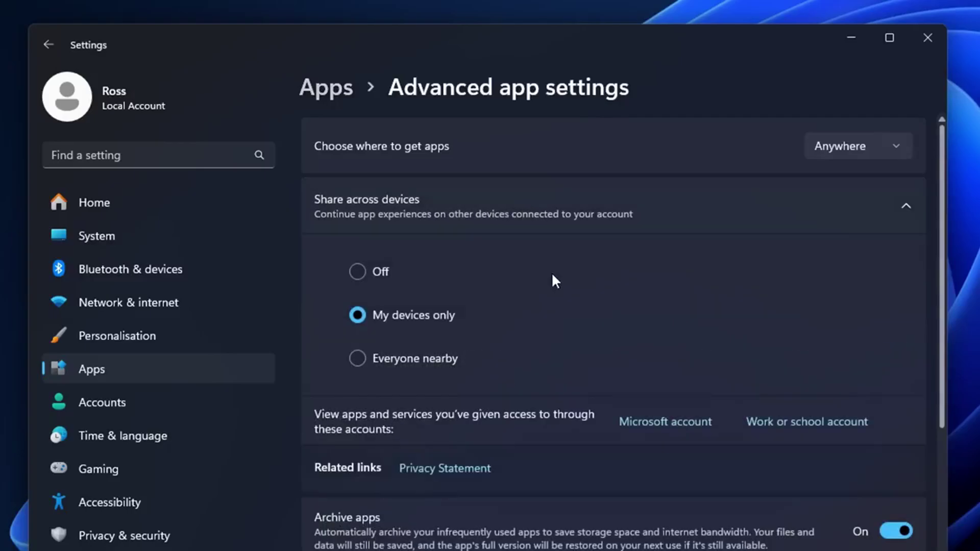
left_click(357, 272)
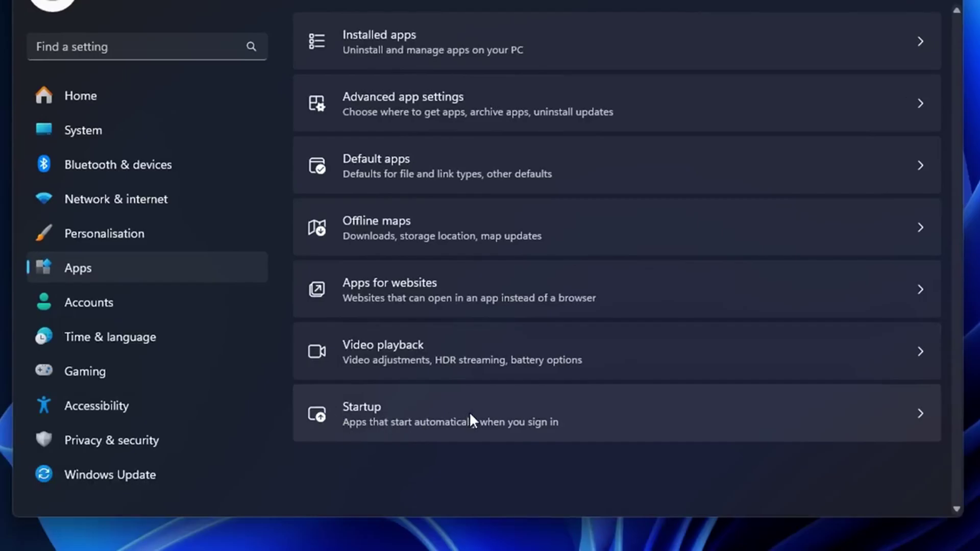
Switch off Microsoft Edge and Microsoft OneDrive in the startup apps list.
left_click(470, 412)
scroll(561, 242, "down", 5)
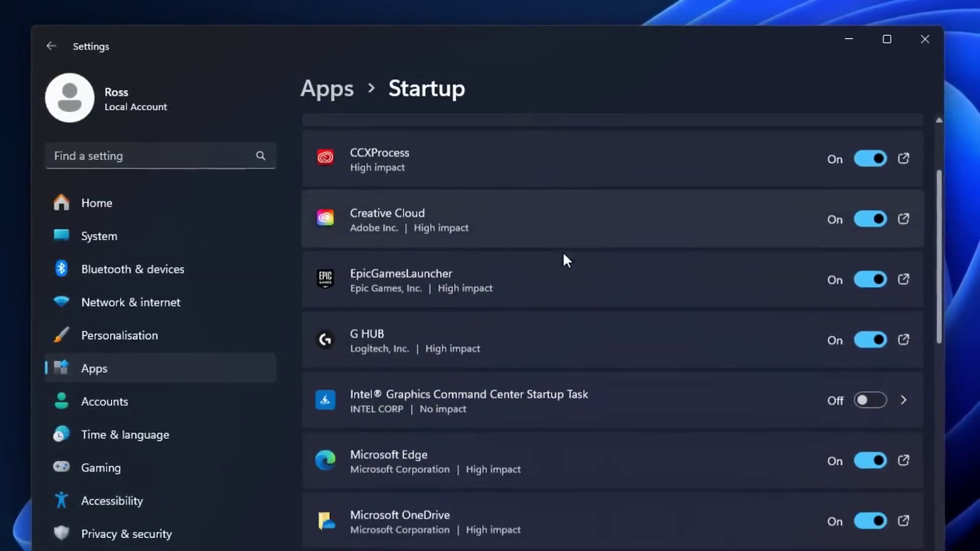
scroll(563, 255, "down", 1)
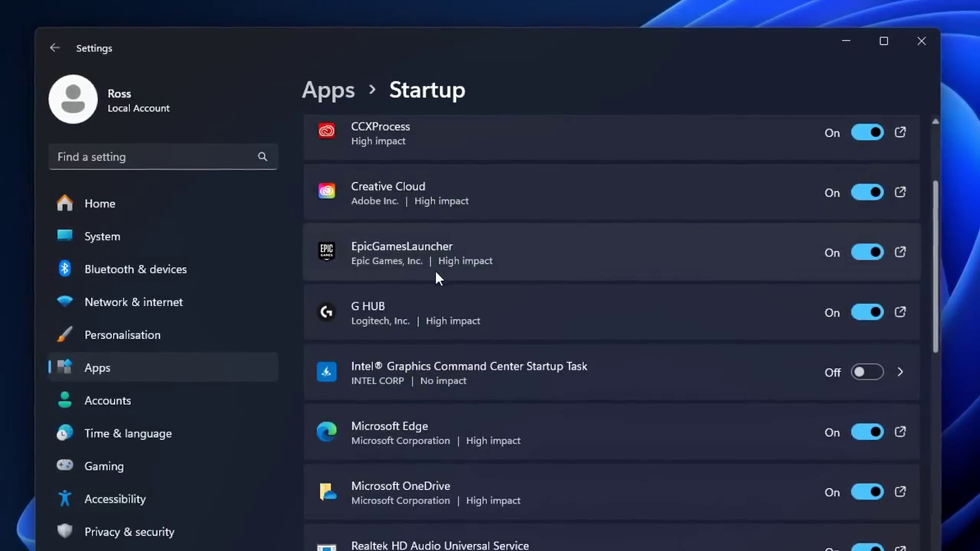
scroll(523, 286, "down", 1)
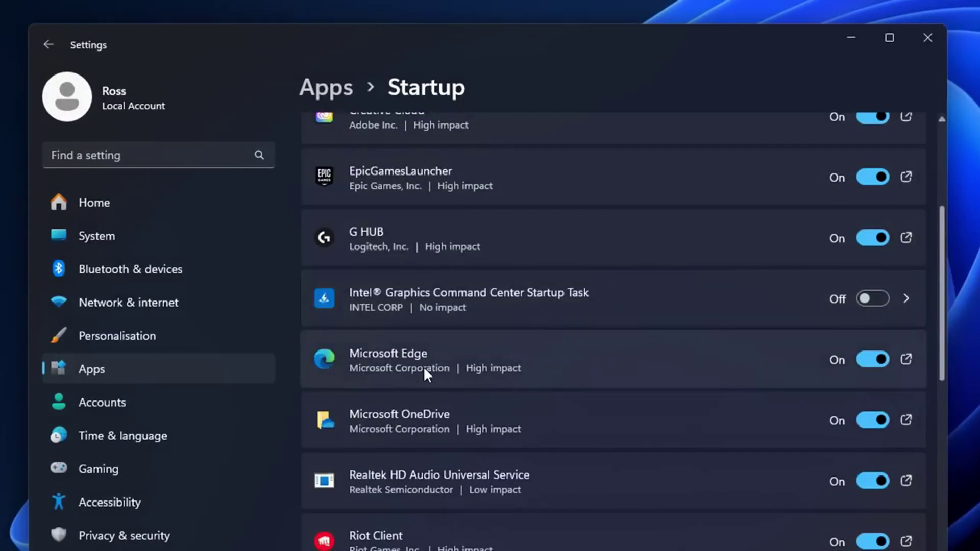
left_click(879, 360)
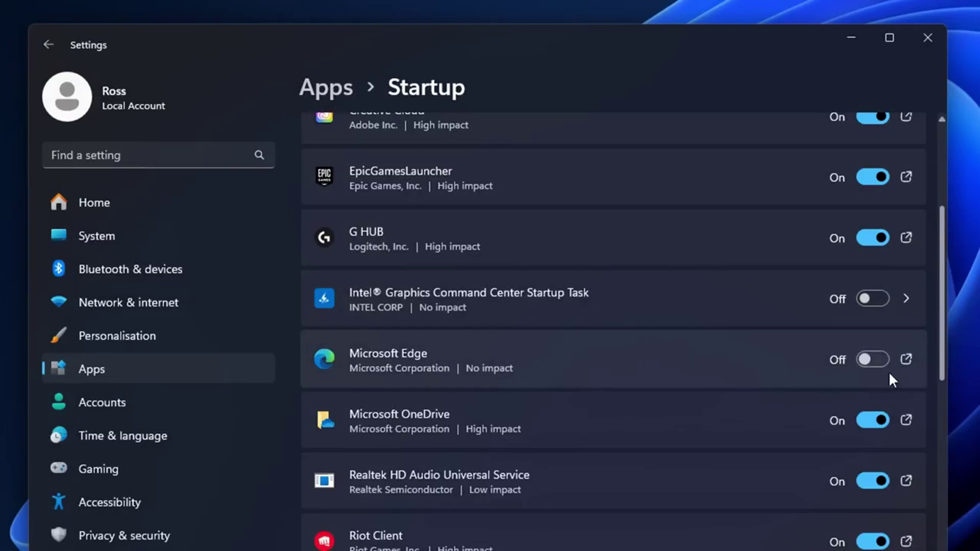
scroll(636, 339, "down", 7)
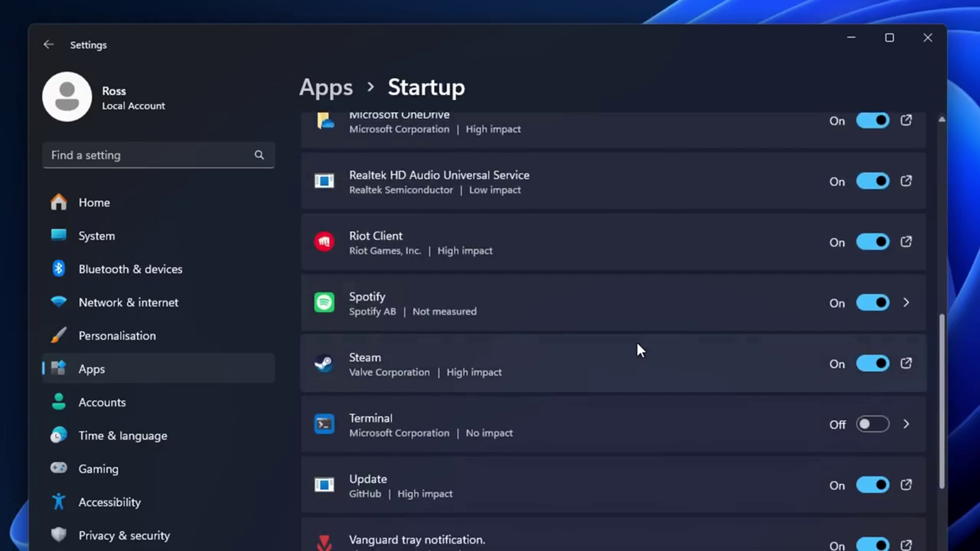
scroll(636, 344, "down", 3)
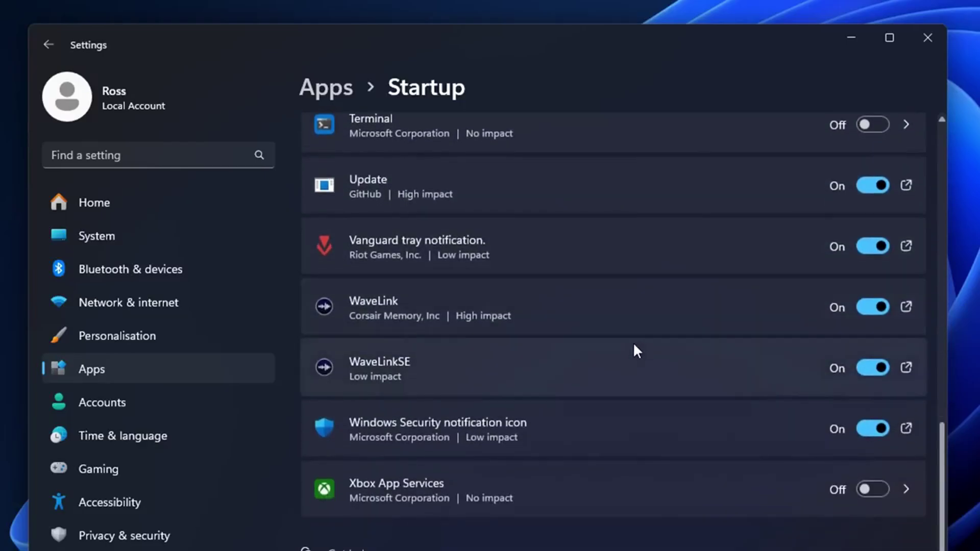
scroll(419, 351, "up", 7)
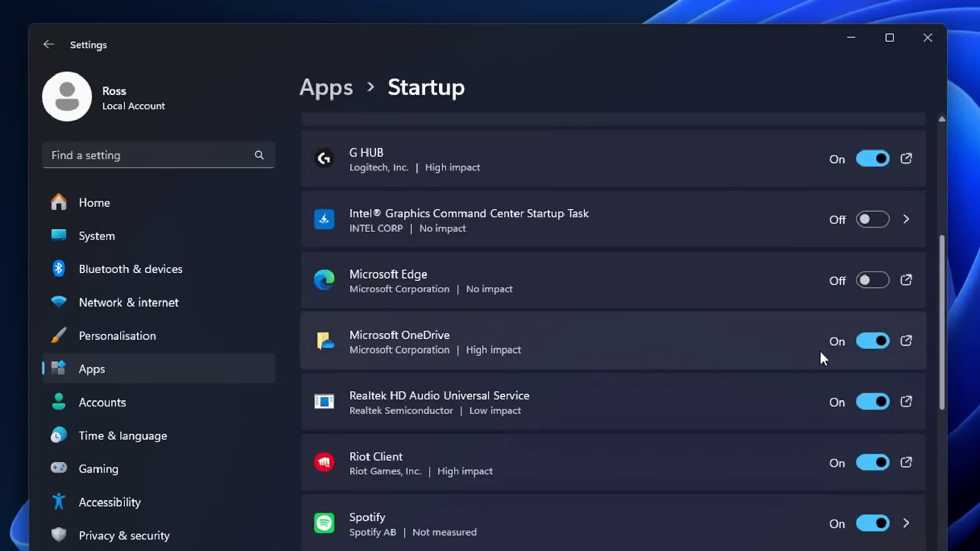
left_click(877, 337)
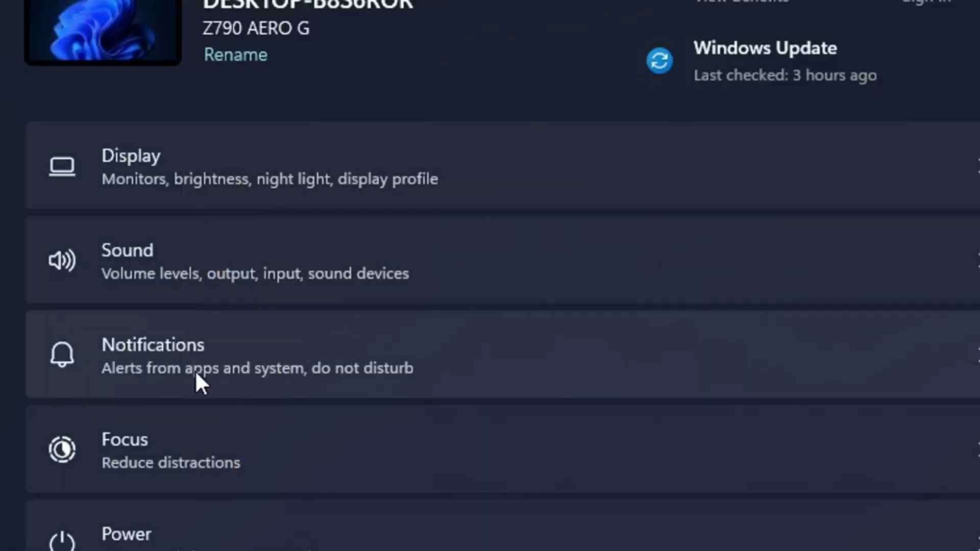
Under Notifications' additional settings, uncheck 'Suggest ways to get the most out of Windows'.
left_click(197, 376)
scroll(556, 296, "down", 10)
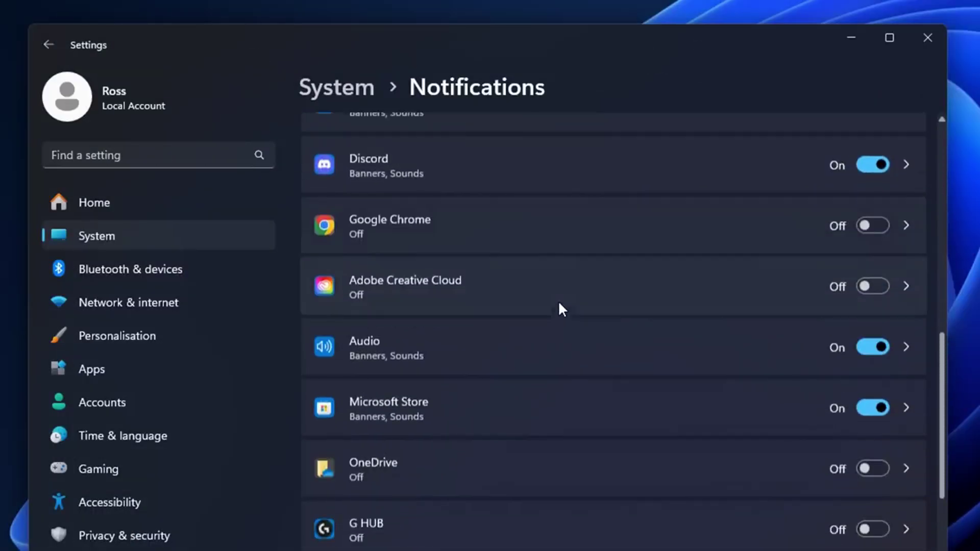
scroll(558, 306, "down", 6)
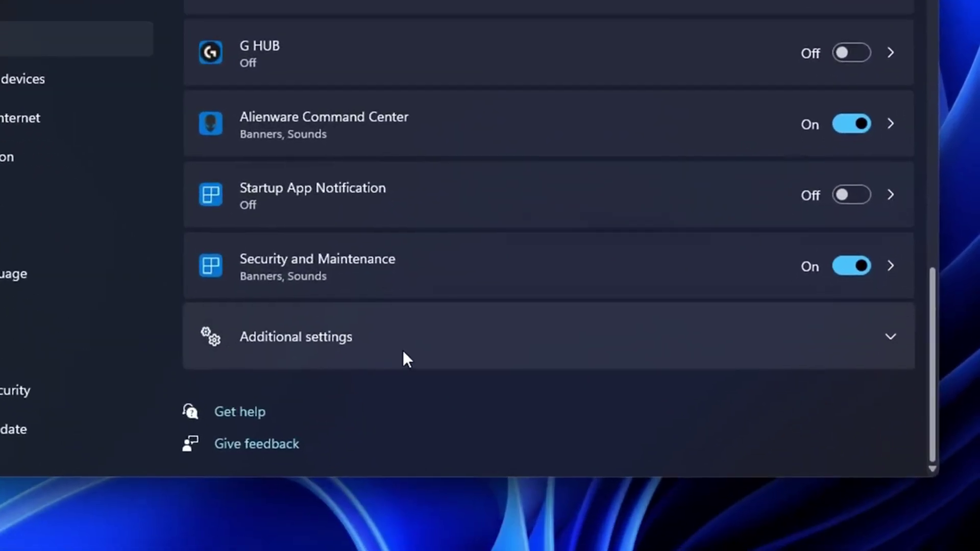
left_click(516, 344)
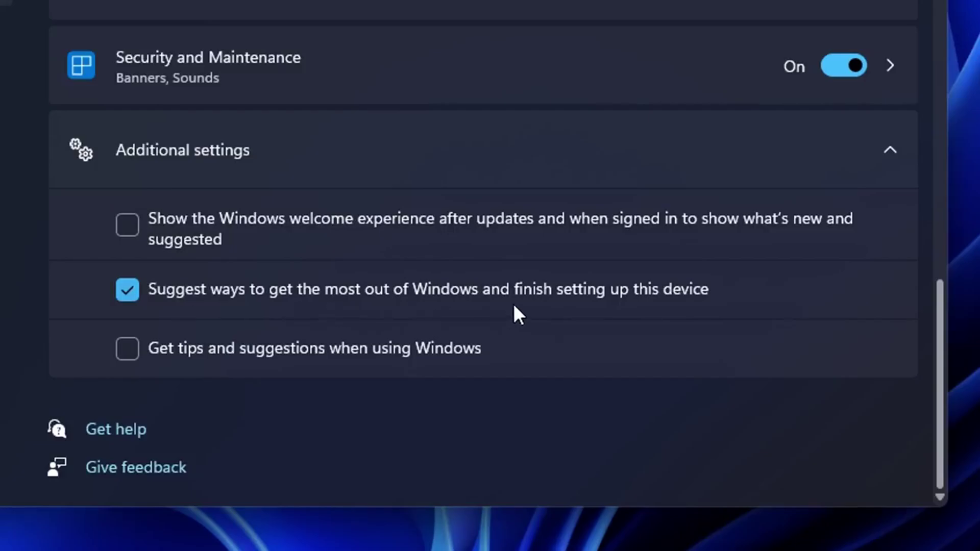
left_click(681, 292)
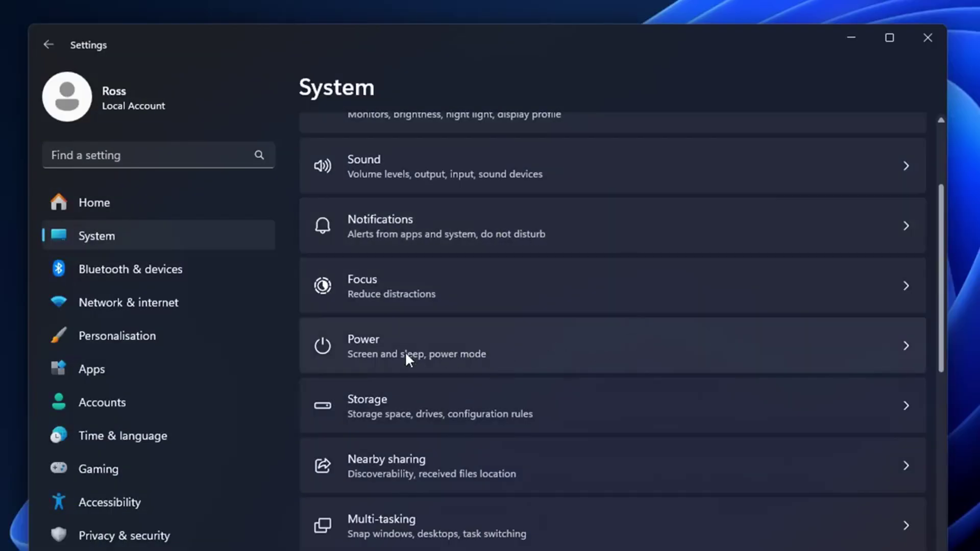
Choose Best performance as the Power mode, then recheck the power mode list.
left_click(585, 359)
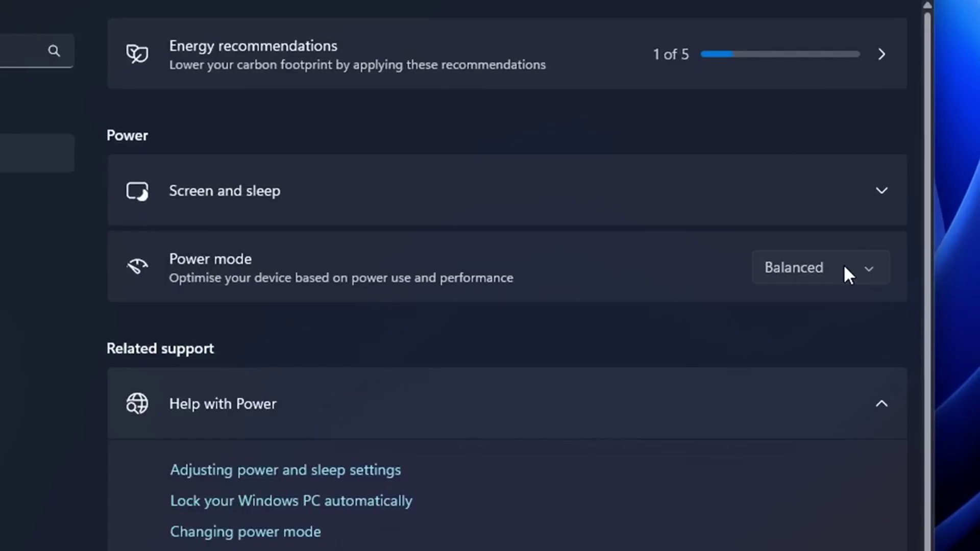
left_click(871, 269)
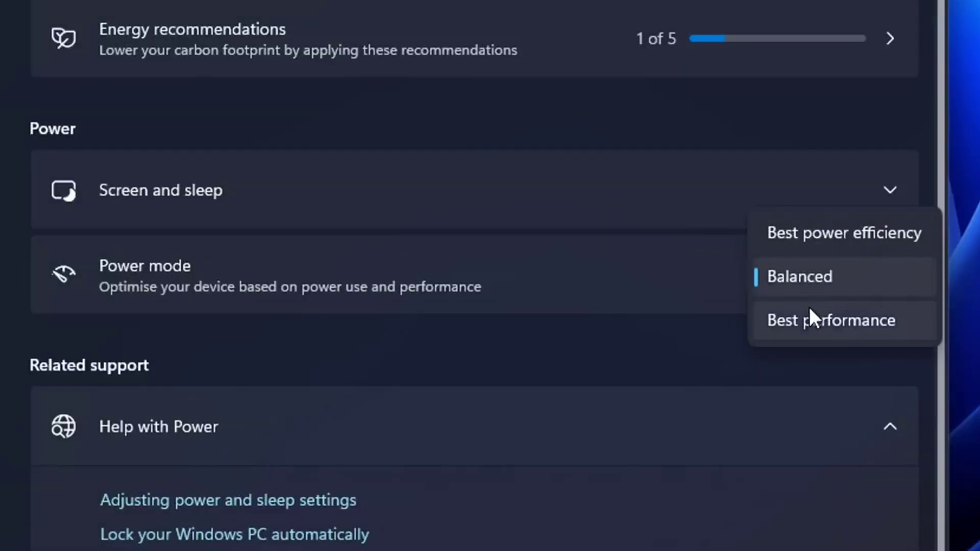
left_click(897, 320)
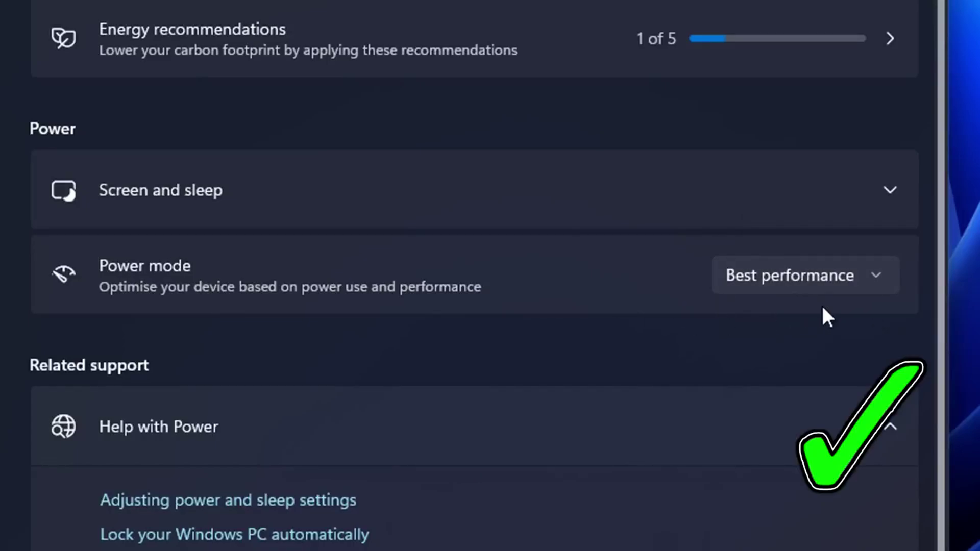
left_click(827, 284)
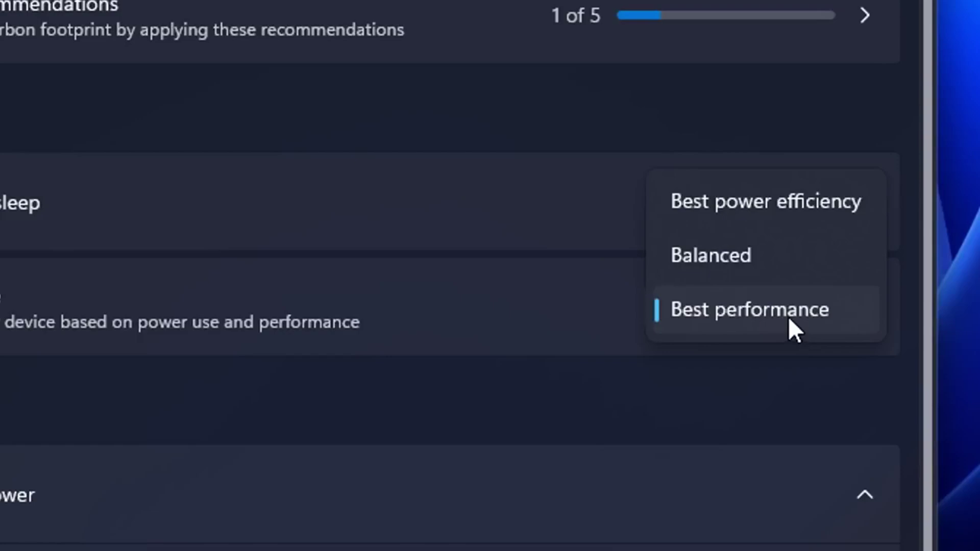
left_click(828, 247)
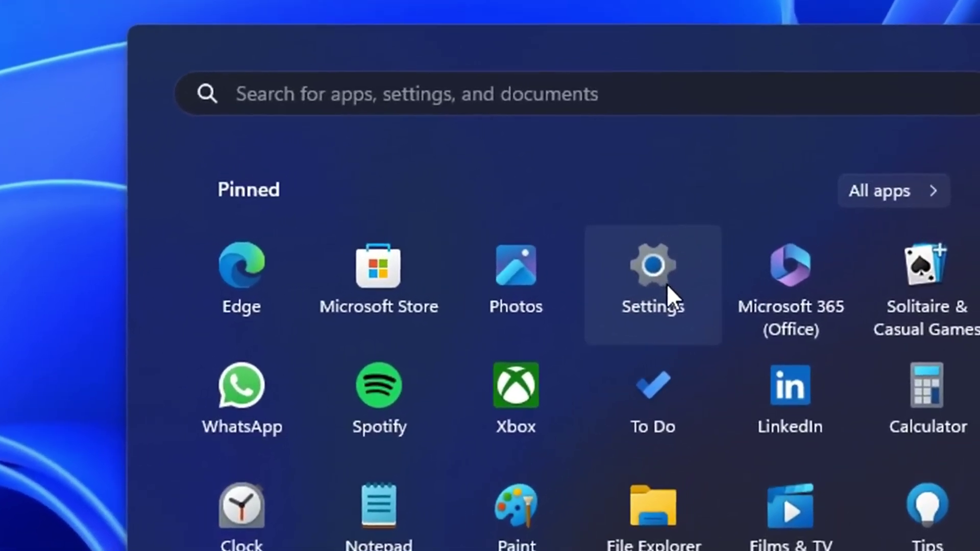
Turn off 'Allow your controller to open Game Bar' in Gaming › Game Bar.
left_click(664, 288)
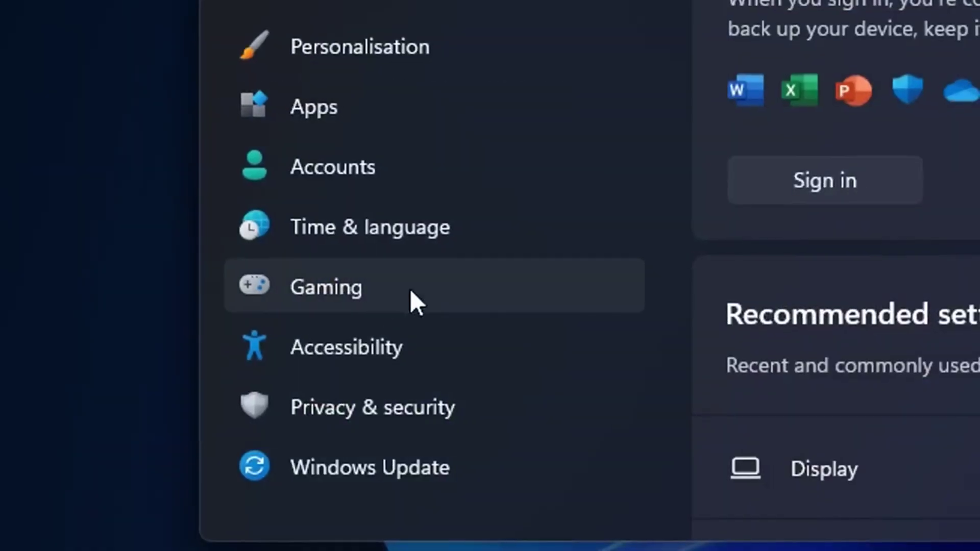
left_click(508, 294)
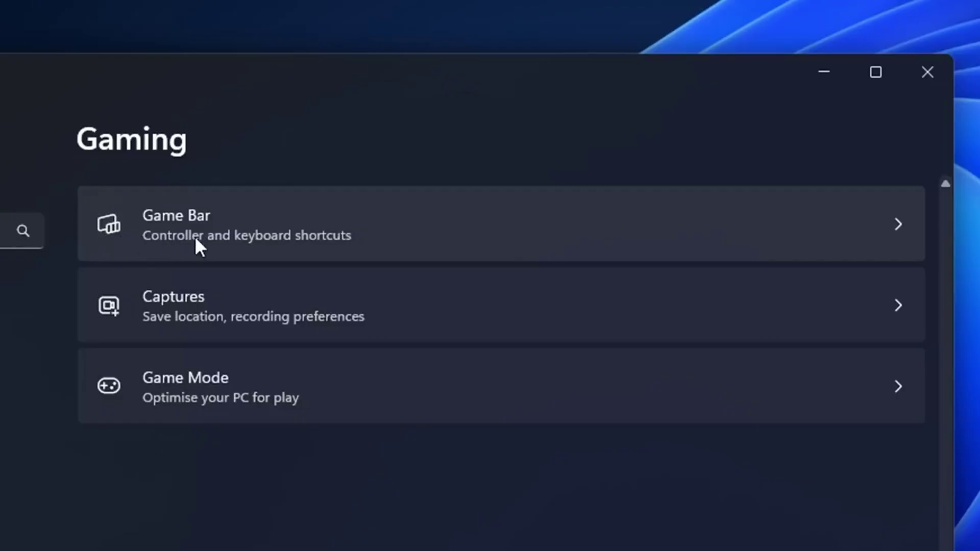
left_click(440, 230)
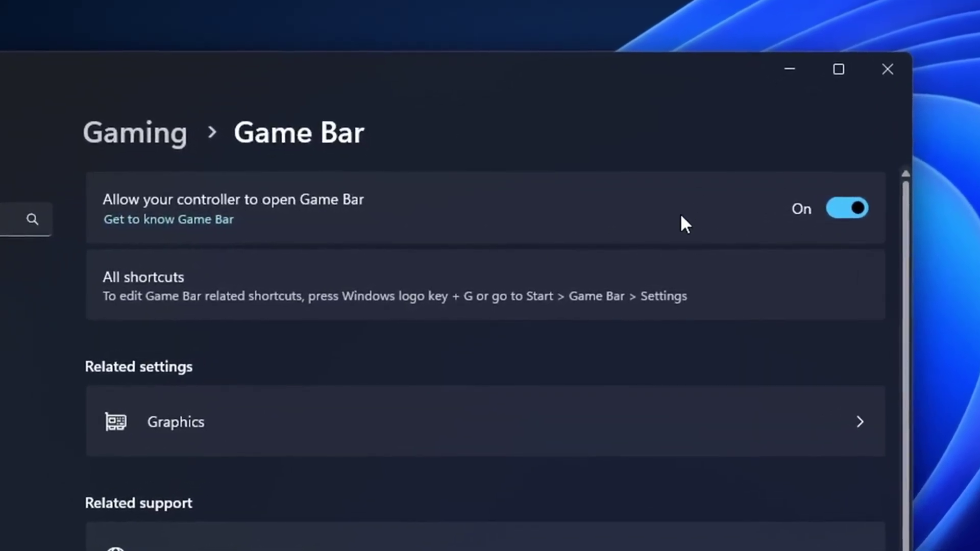
left_click(862, 209)
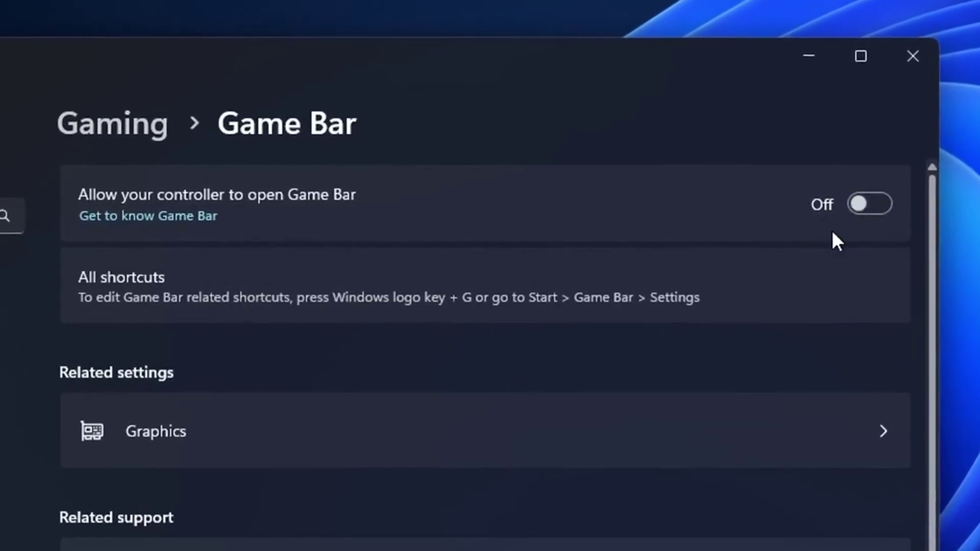
View the default graphics settings, including GPU scheduling and variable refresh rate.
left_click(495, 308)
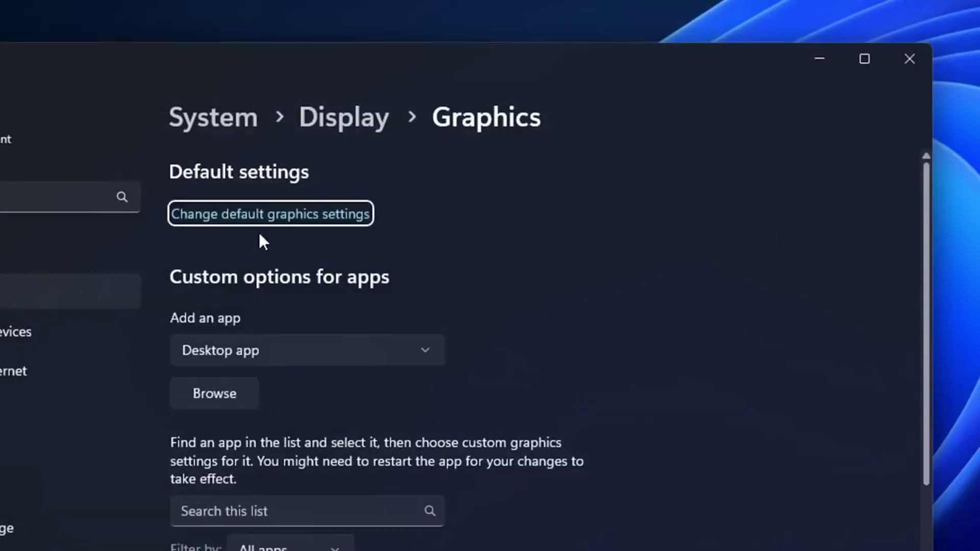
left_click(337, 217)
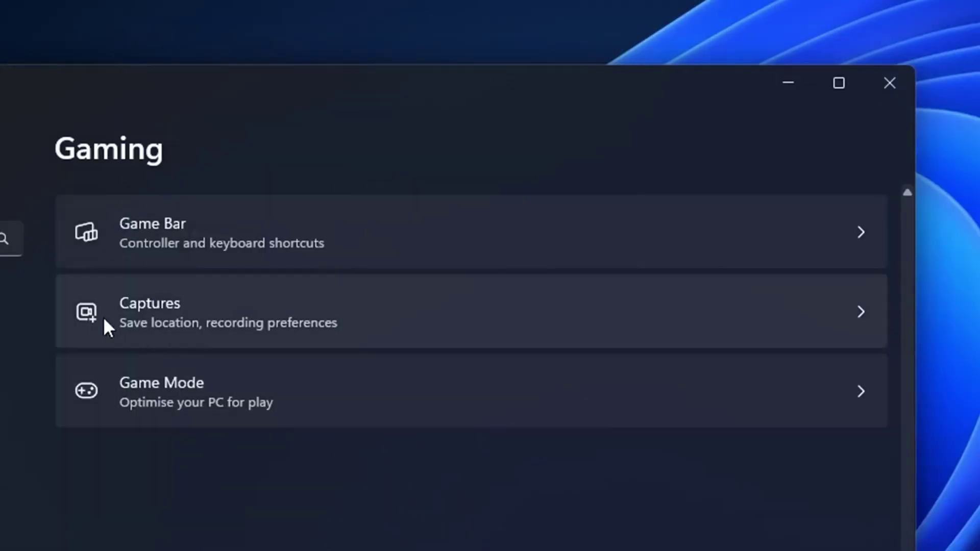
Turn off 'Capture audio when recording a game' and 'Capture mouse cursor' in Captures.
left_click(497, 318)
left_click(831, 350)
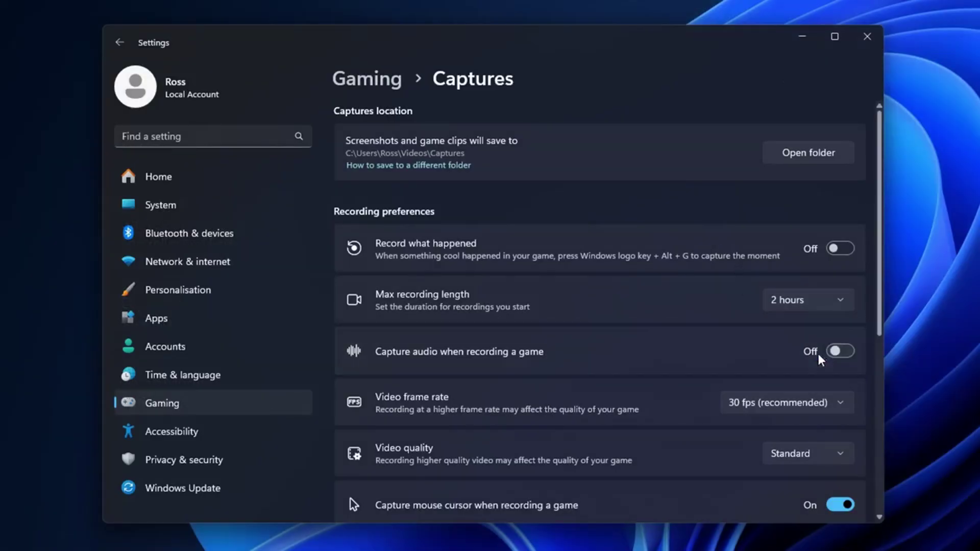
scroll(822, 376, "down", 2)
left_click(823, 379)
scroll(513, 169, "up", 3)
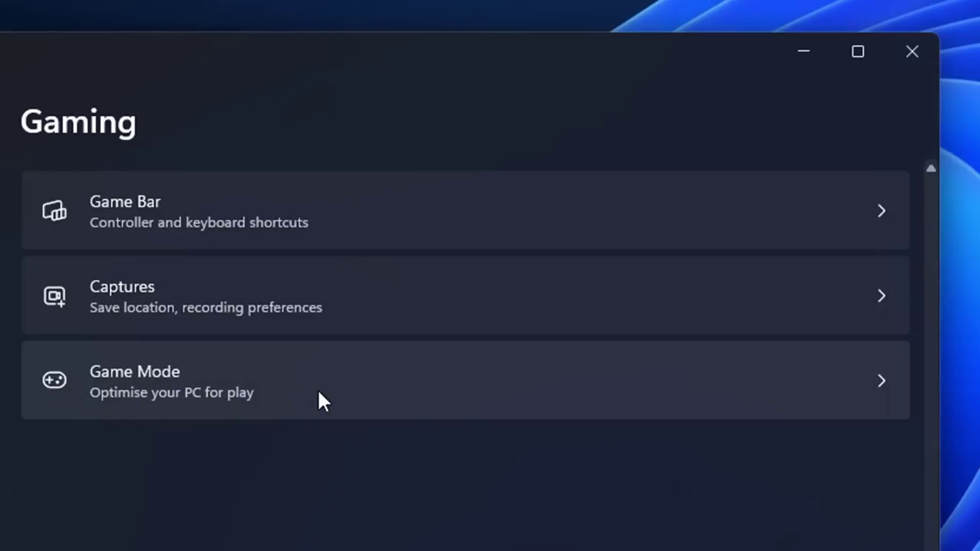
left_click(398, 393)
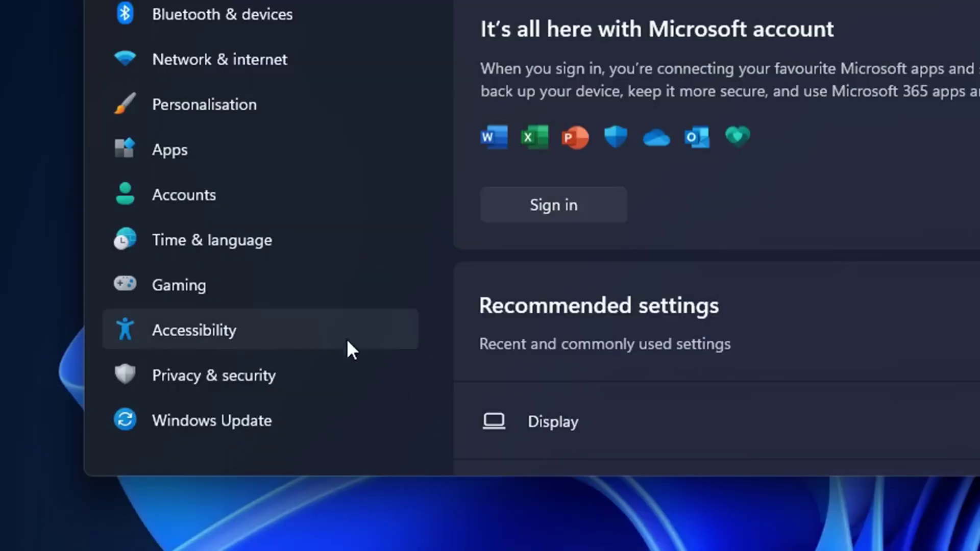
Go to Accessibility › Visual effects to see the transparency and animation options.
left_click(356, 332)
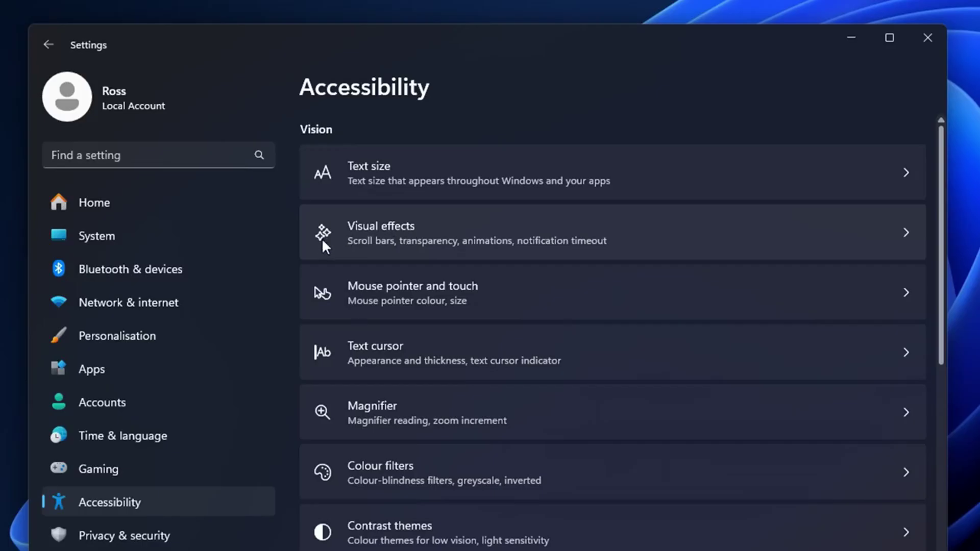
left_click(703, 234)
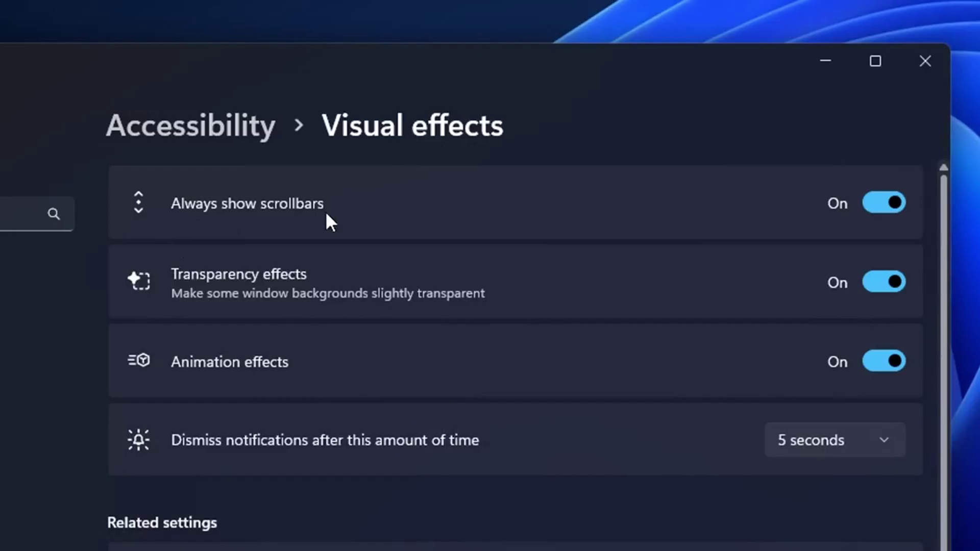